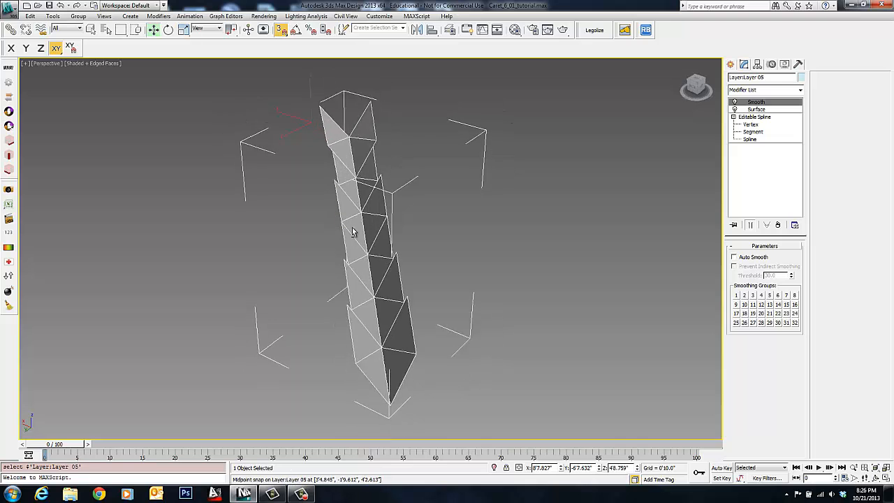
# Step: Start the Line tool with AutoGrid enabled and bring the upper part of the folded panel strip into view
pyautogui.scroll(5, 351, 255)
pyautogui.scroll(-3, 334, 208)
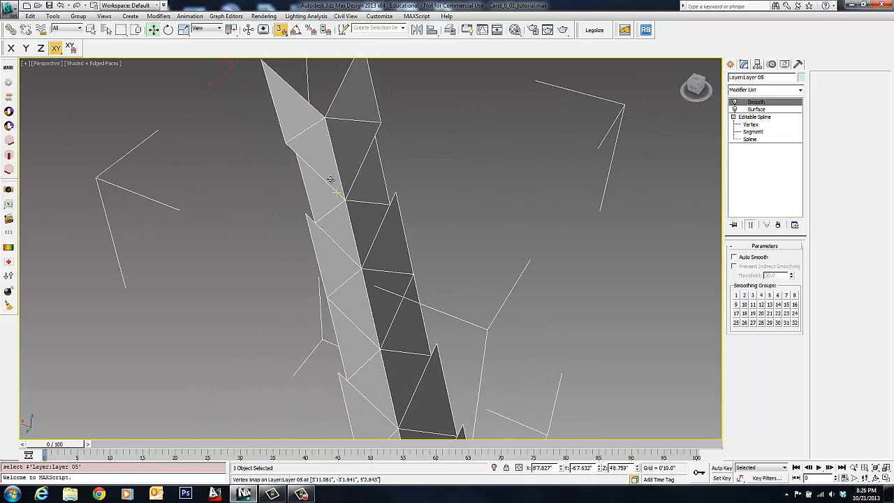
pyautogui.scroll(-3, 343, 245)
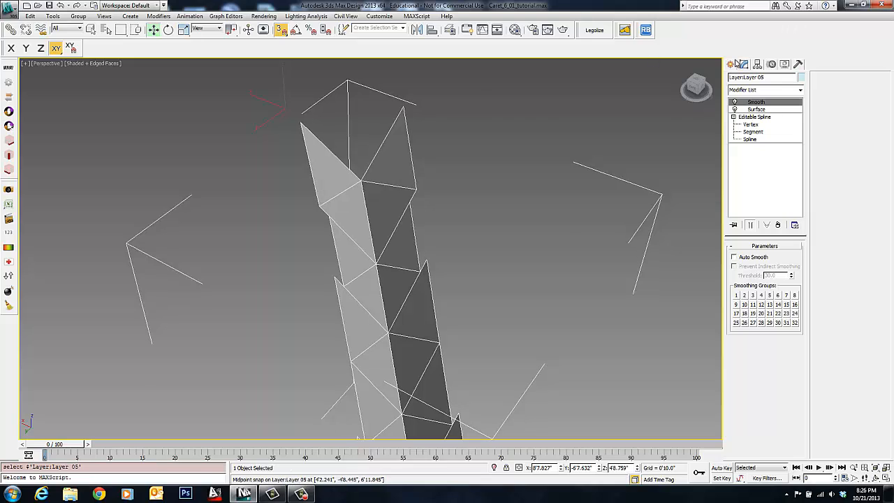
pyautogui.click(732, 64)
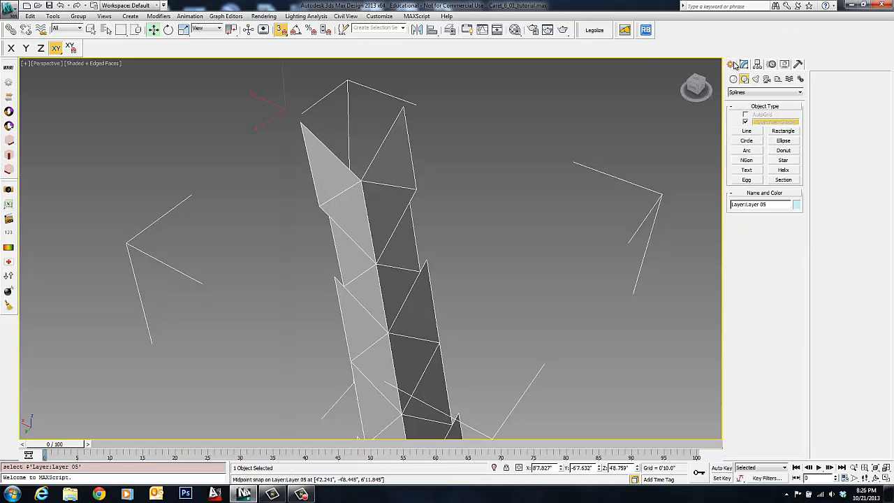
pyautogui.click(747, 132)
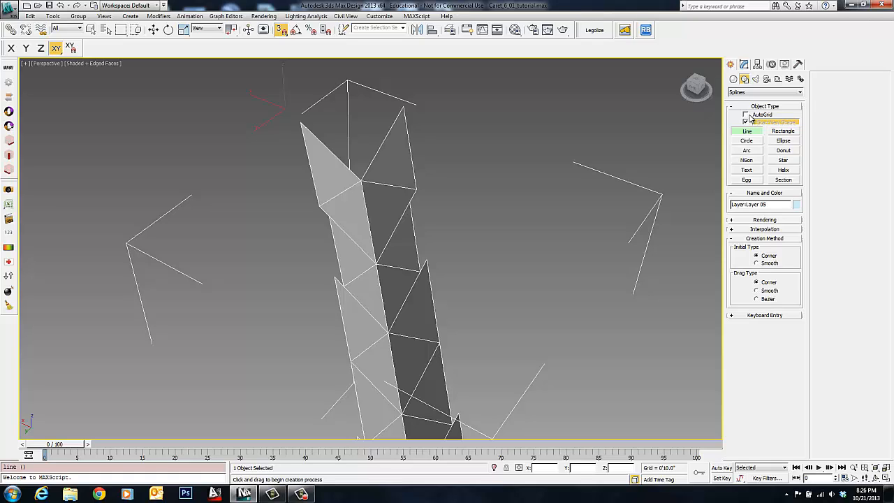
pyautogui.click(745, 116)
pyautogui.scroll(5, 355, 184)
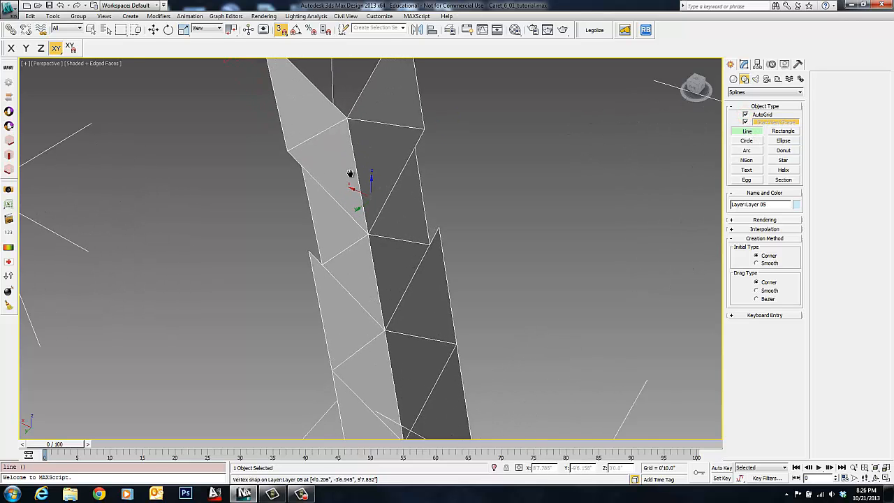
pyautogui.scroll(1, 350, 173)
pyautogui.keyDown('alt'); pyautogui.moveTo(300, 140); pyautogui.dragTo(213, 175, button='middle'); pyautogui.keyUp('alt')
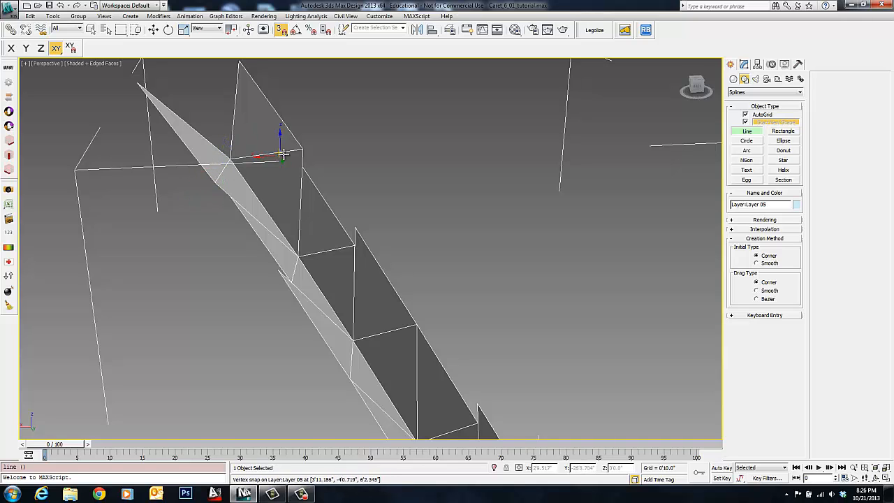
pyautogui.keyDown('alt'); pyautogui.moveTo(287, 151); pyautogui.dragTo(273, 156, button='middle'); pyautogui.keyUp('alt')
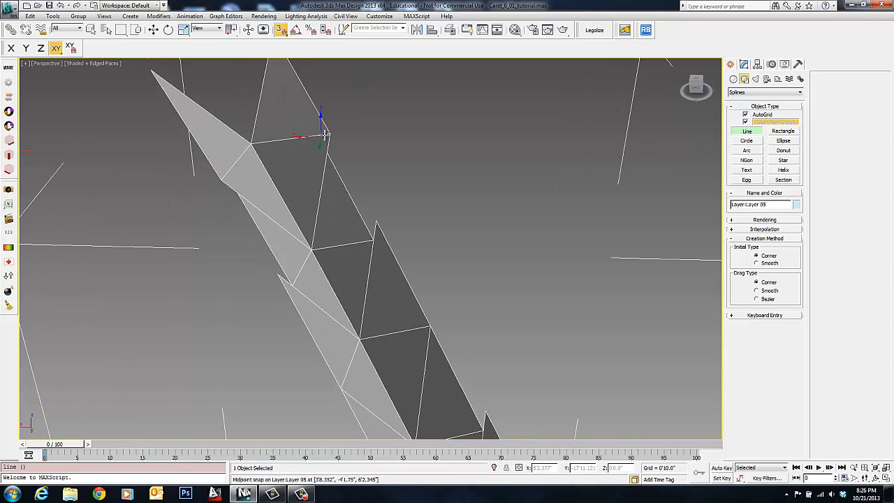
# Step: Add an Edit Poly modifier on top of the strip's stack and set the Surface modifier's patch topology steps to 0
pyautogui.click(743, 63)
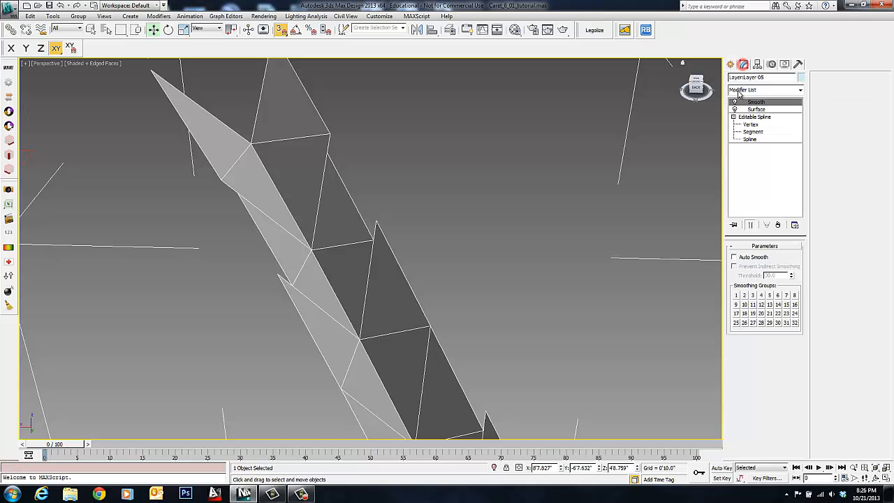
pyautogui.click(800, 91)
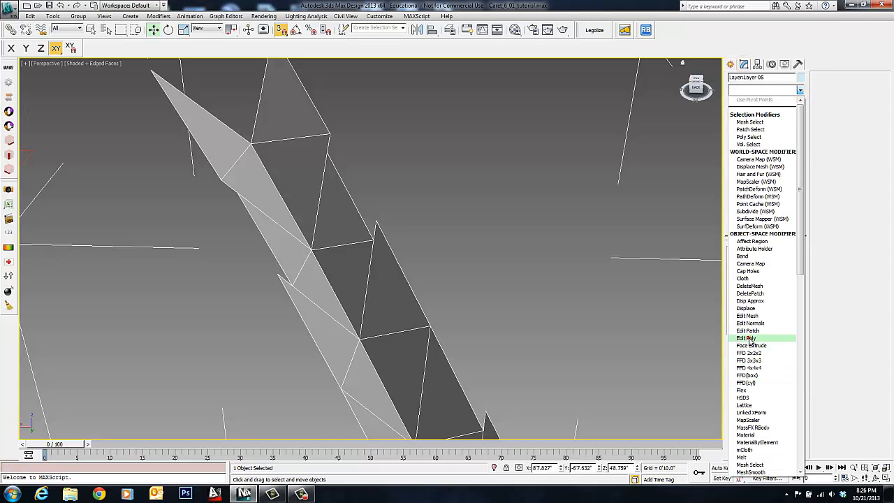
pyautogui.click(749, 338)
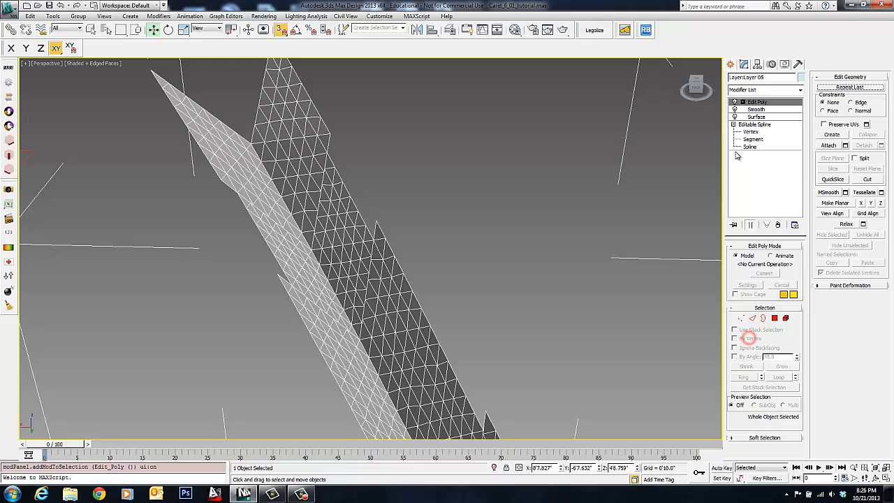
pyautogui.click(755, 117)
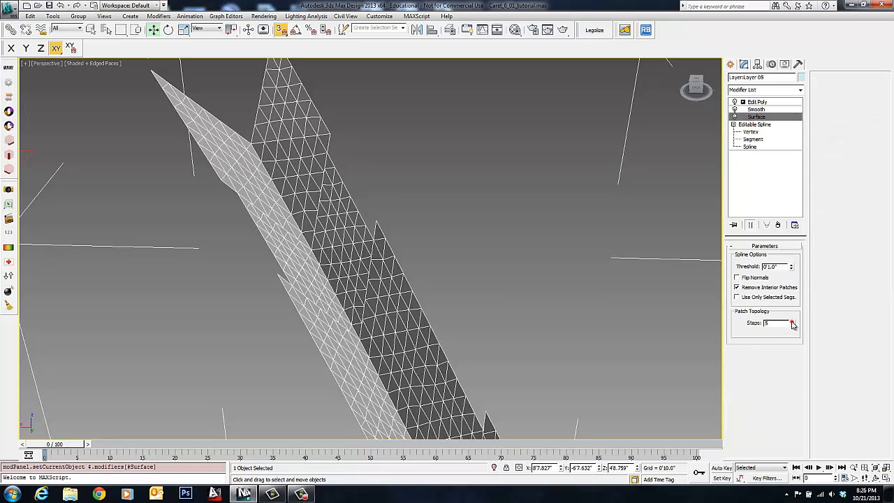
pyautogui.moveTo(793, 324); pyautogui.dragTo(796, 355)
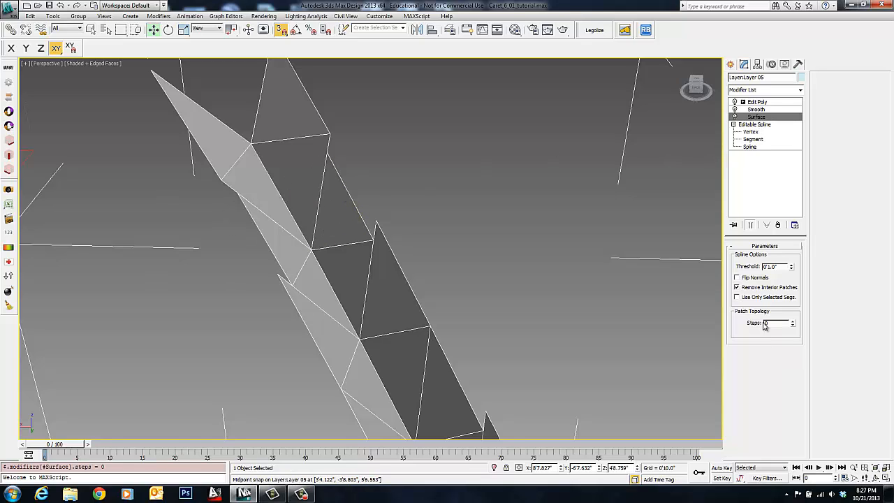
# Step: Select all polygons of the strip in the Edit Poly modifier, flip their normals, and return to the modifier's object level
pyautogui.click(758, 110)
pyautogui.click(758, 102)
pyautogui.click(743, 102)
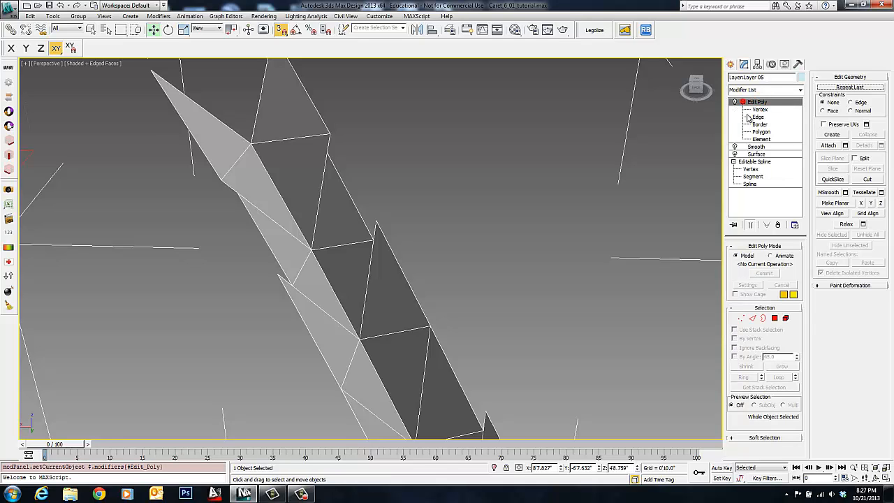
pyautogui.click(761, 131)
pyautogui.moveTo(467, 133); pyautogui.dragTo(248, 422)
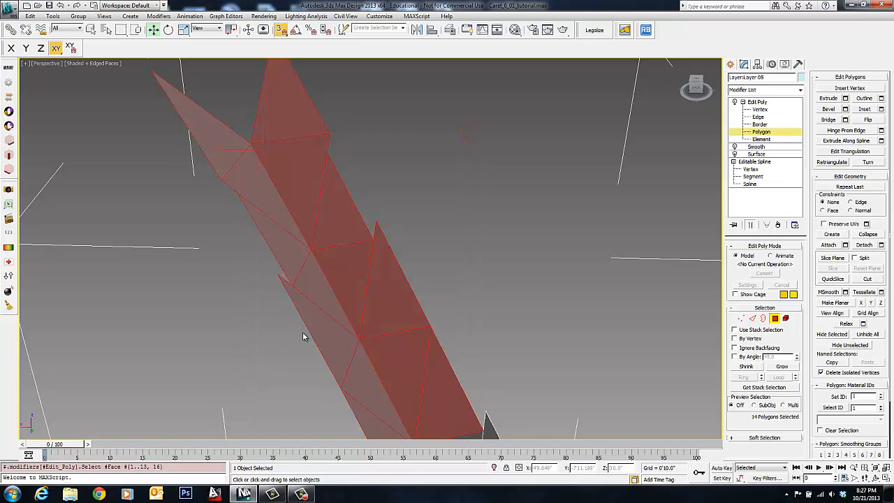
pyautogui.keyDown('alt'); pyautogui.moveTo(303, 332); pyautogui.dragTo(296, 189, button='middle'); pyautogui.keyUp('alt')
pyautogui.keyDown('alt'); pyautogui.moveTo(342, 325); pyautogui.dragTo(410, 208, button='middle'); pyautogui.keyUp('alt')
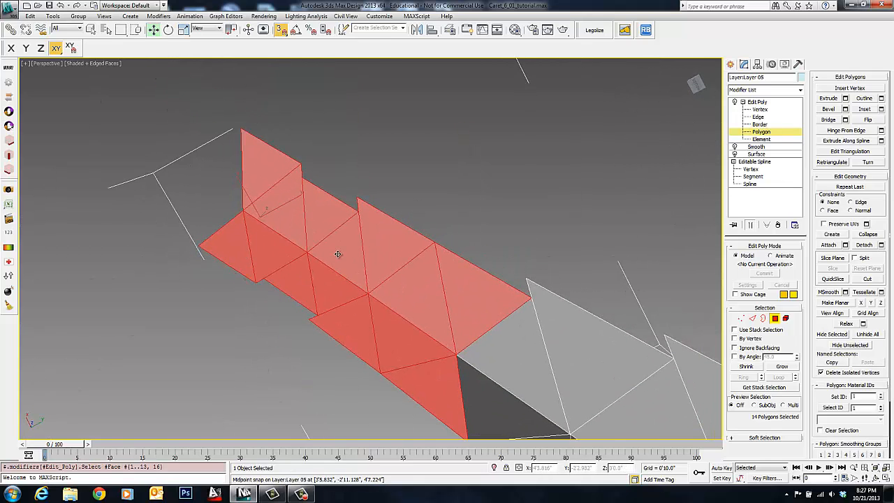
pyautogui.keyDown('alt'); pyautogui.moveTo(421, 266); pyautogui.dragTo(469, 400, button='middle'); pyautogui.keyUp('alt')
pyautogui.moveTo(470, 408); pyautogui.dragTo(295, 207)
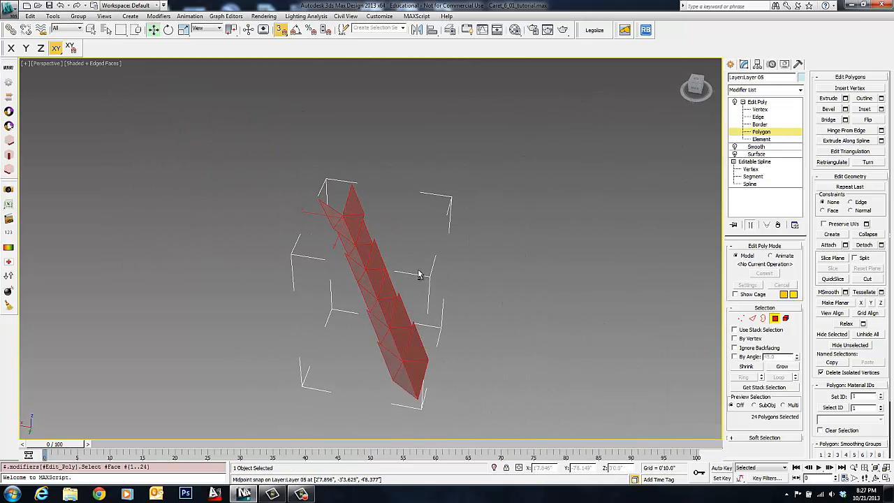
pyautogui.moveTo(419, 273)
pyautogui.keyDown('alt'); pyautogui.mouseDown(button='middle')
pyautogui.moveTo(413, 282)
pyautogui.moveTo(416, 276)
pyautogui.mouseUp(button='middle'); pyautogui.keyUp('alt')
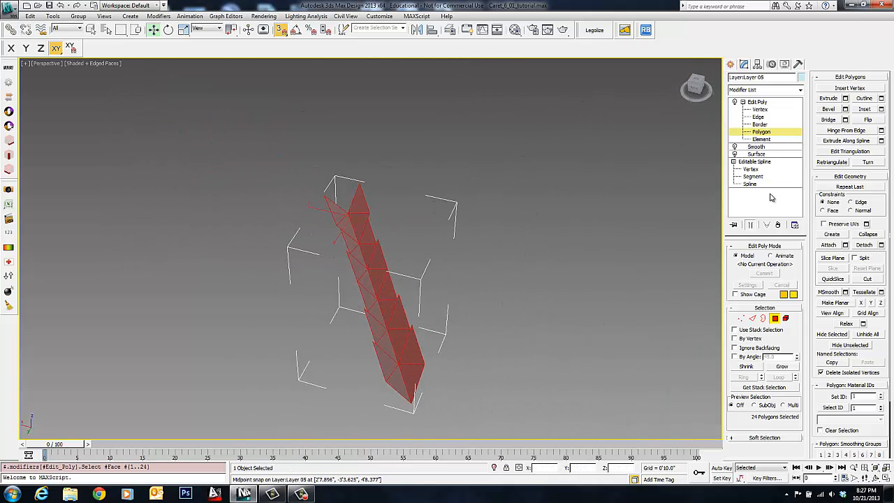
pyautogui.click(868, 120)
pyautogui.click(758, 103)
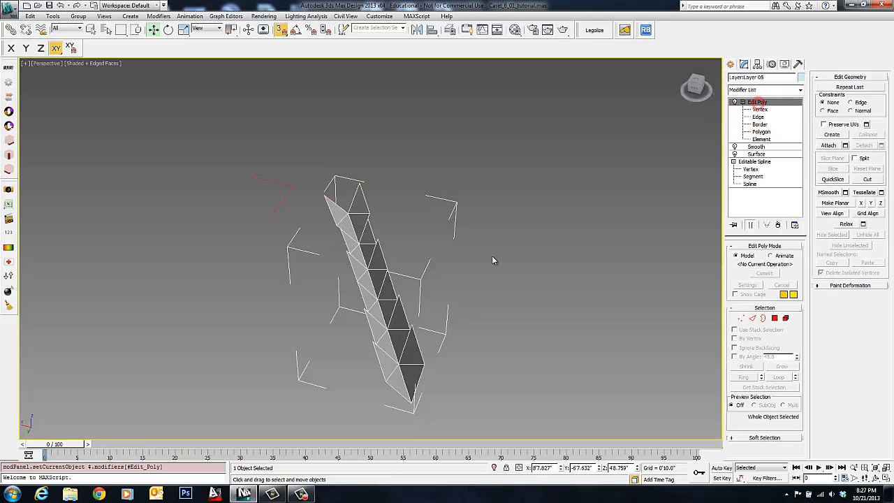
# Step: Draw an AutoGrid line down the upper light face's diagonal, snapping from the outer corner through the notch vertex to the central fold
pyautogui.click(731, 64)
pyautogui.click(746, 130)
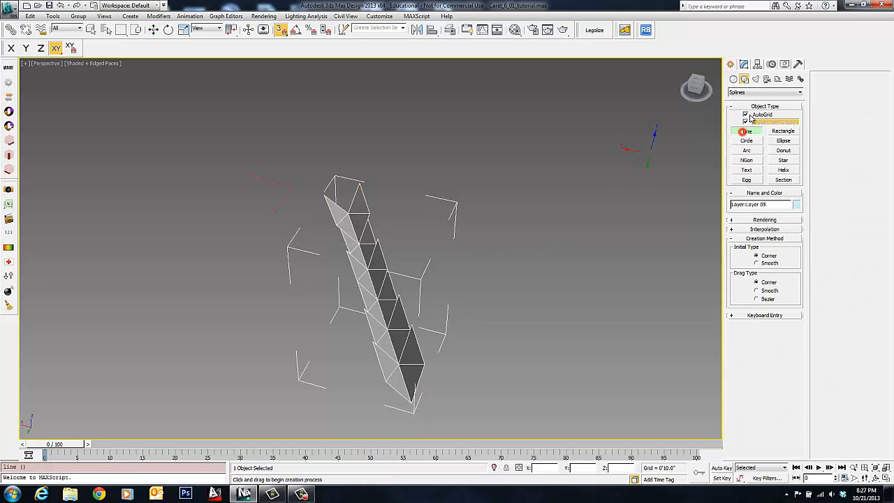
pyautogui.scroll(7, 449, 273)
pyautogui.moveTo(328, 110); pyautogui.dragTo(318, 187, button='middle')
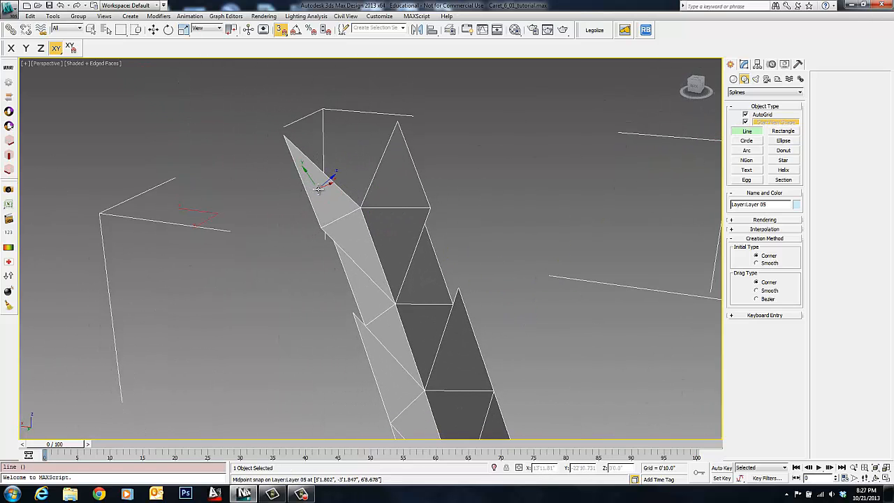
pyautogui.keyDown('alt'); pyautogui.moveTo(368, 282); pyautogui.dragTo(359, 220, button='middle'); pyautogui.keyUp('alt')
pyautogui.scroll(5, 359, 221)
pyautogui.scroll(-1, 325, 212)
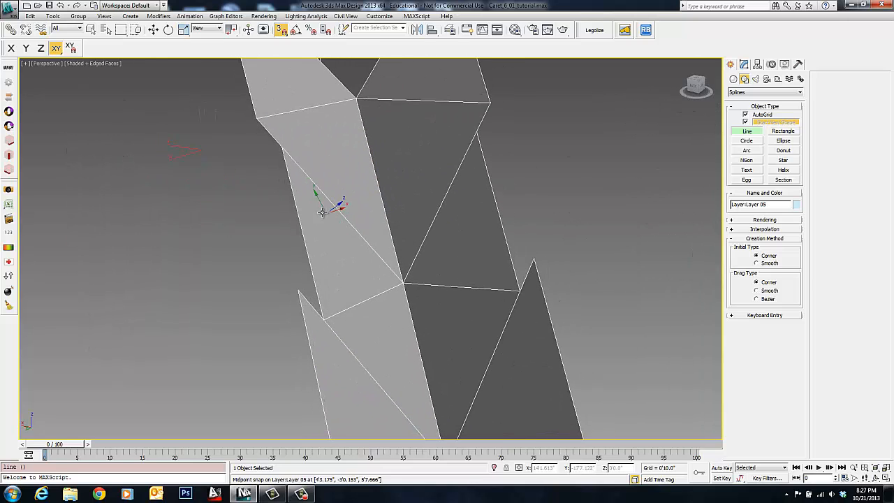
pyautogui.click(267, 119)
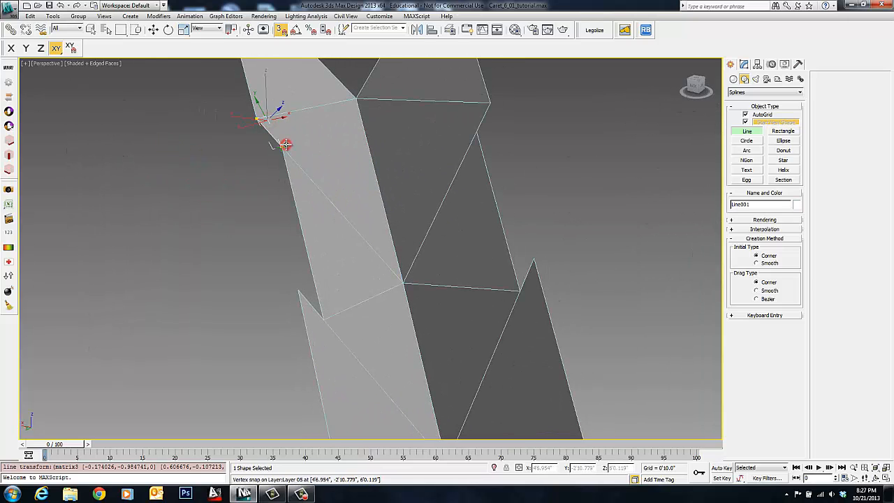
pyautogui.click(282, 147)
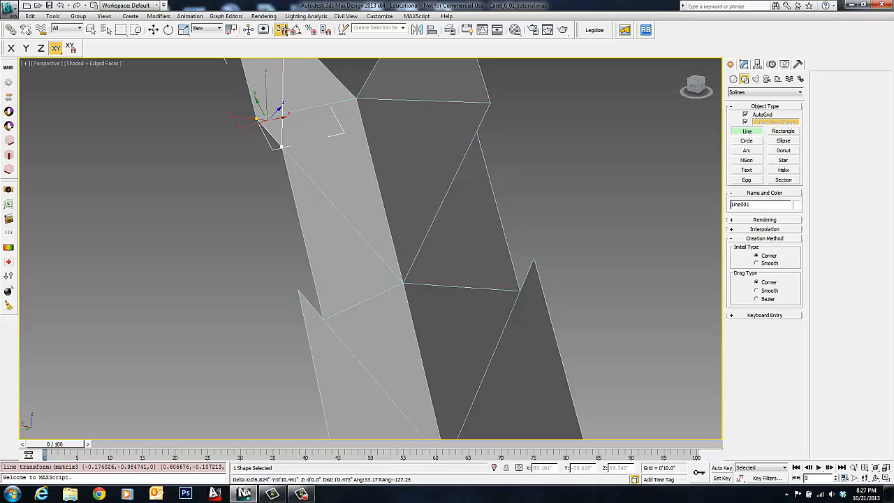
pyautogui.click(280, 31)
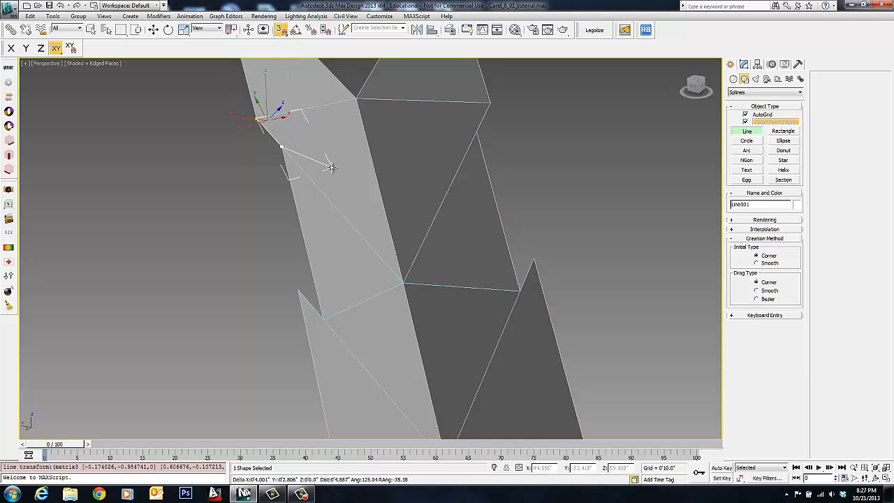
pyautogui.click(400, 280)
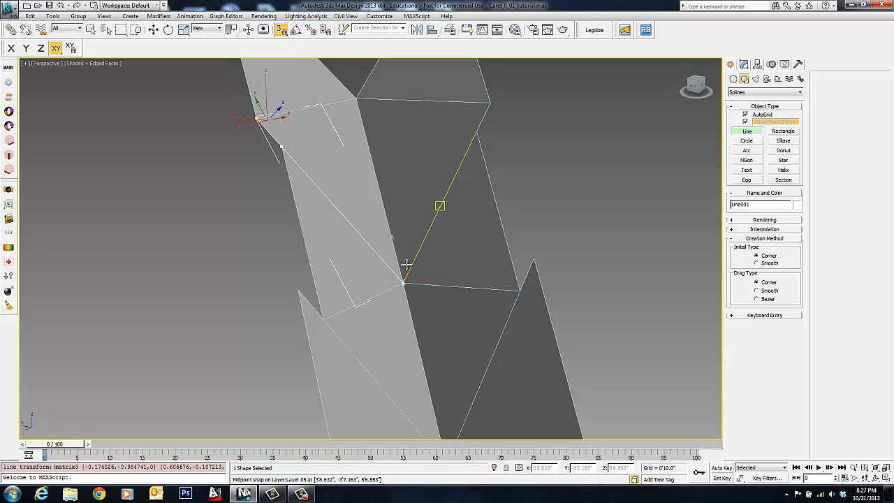
pyautogui.rightClick(406, 265)
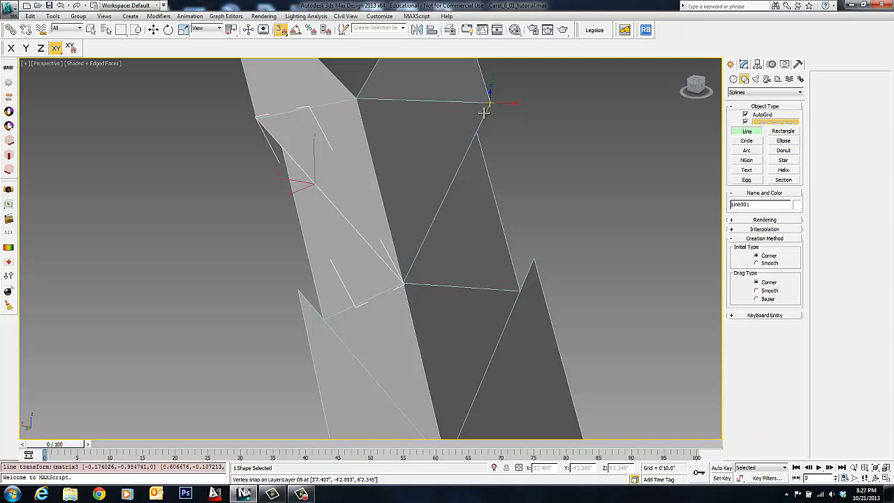
# Step: Draw the matching diagonal line on the dark face, snapping from its outer corner at the notch to the same central fold vertex
pyautogui.moveTo(482, 133)
pyautogui.keyDown('alt'); pyautogui.mouseDown(button='middle')
pyautogui.moveTo(499, 135)
pyautogui.moveTo(481, 124)
pyautogui.mouseUp(button='middle'); pyautogui.keyUp('alt')
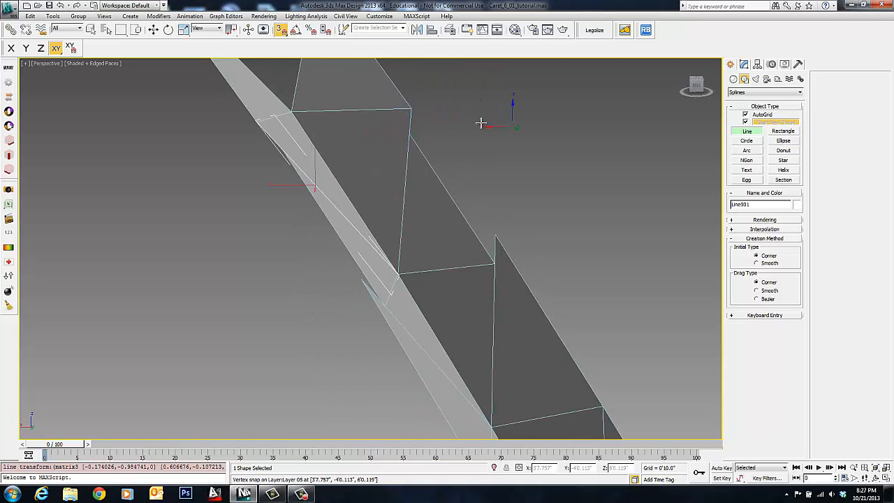
pyautogui.click(409, 112)
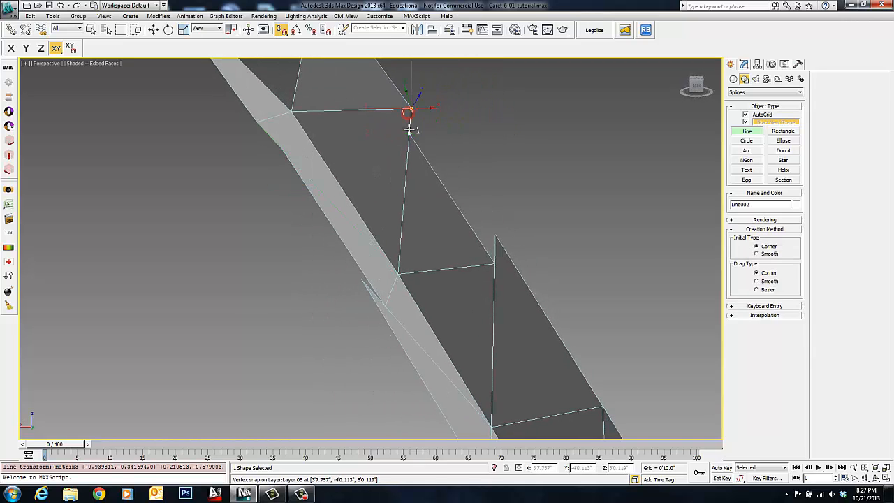
pyautogui.click(399, 273)
pyautogui.rightClick(399, 273)
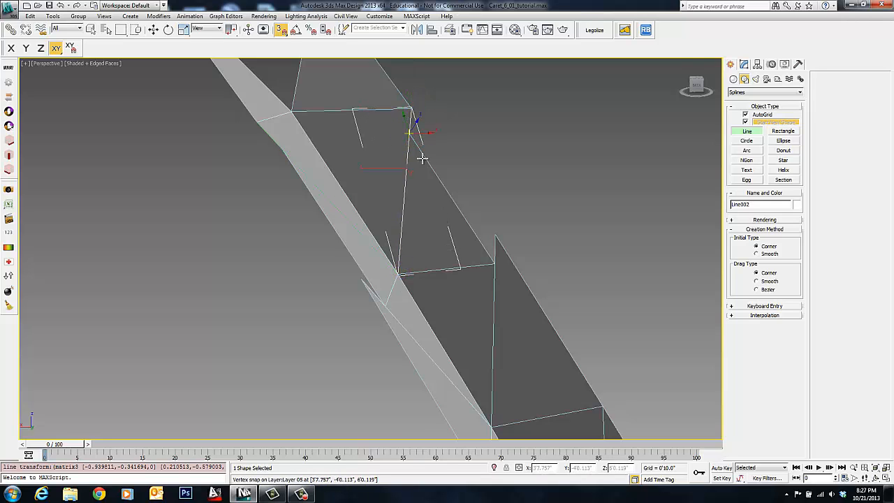
# Step: Draw snapped diagonal lines on the light and dark faces of the next segment down, from each protruding tip through the notch to the fold
pyautogui.keyDown('alt'); pyautogui.moveTo(419, 156); pyautogui.dragTo(377, 166, button='middle'); pyautogui.keyUp('alt')
pyautogui.click(266, 196)
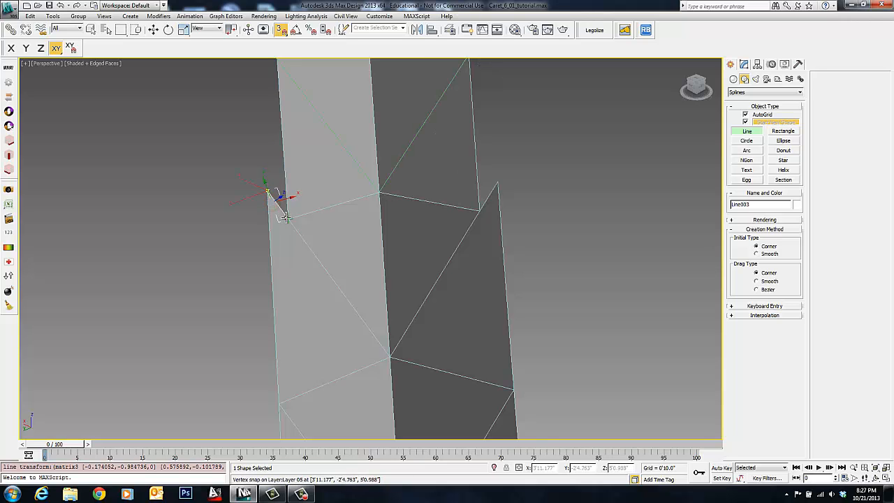
pyautogui.click(389, 350)
pyautogui.rightClick(390, 350)
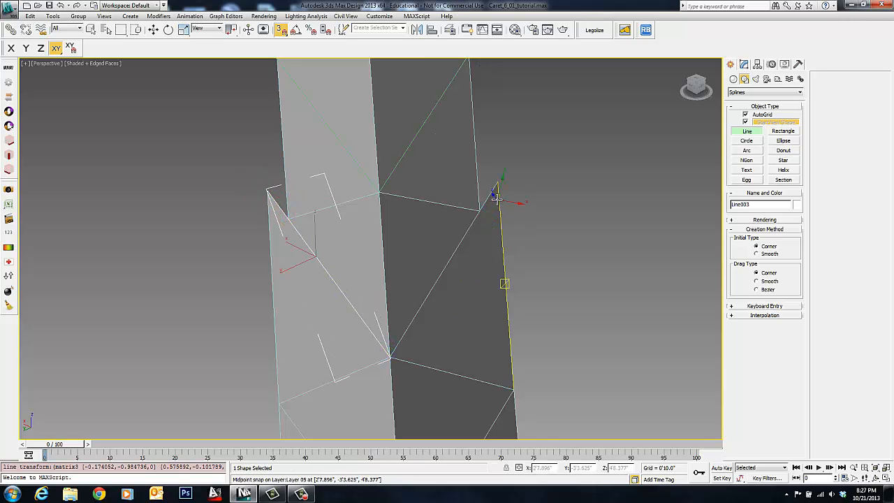
pyautogui.keyDown('alt'); pyautogui.moveTo(493, 192); pyautogui.dragTo(405, 190, button='middle'); pyautogui.keyUp('alt')
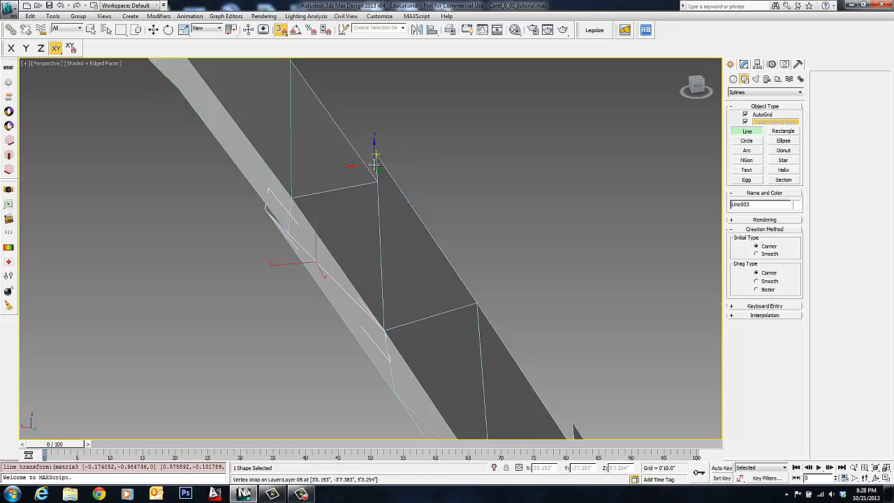
pyautogui.click(382, 163)
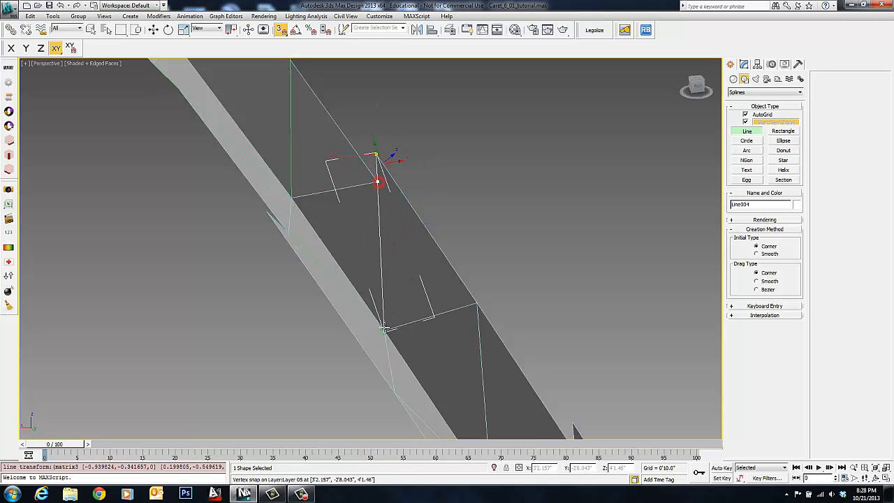
# Step: Draw a snapped line along the following segment's light-face diagonal, from the outer edge vertex to the central fold vertex
pyautogui.keyDown('alt'); pyautogui.moveTo(385, 325); pyautogui.dragTo(314, 183, button='middle'); pyautogui.keyUp('alt')
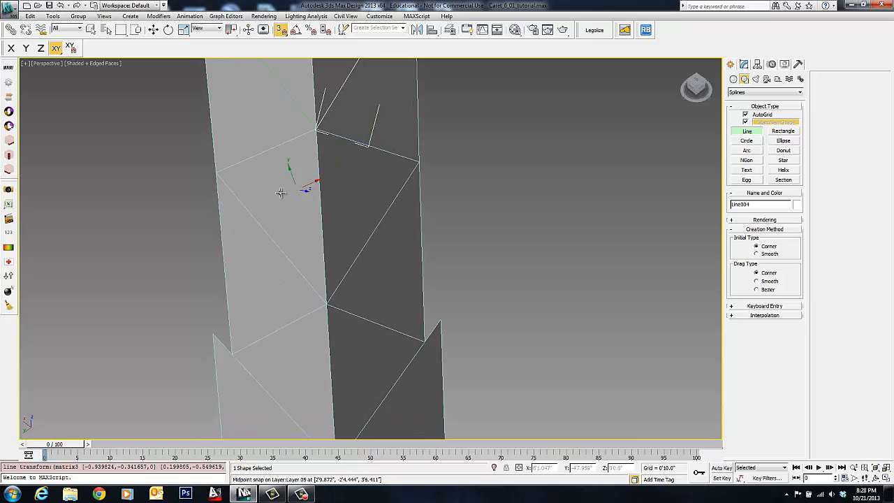
pyautogui.click(221, 173)
pyautogui.click(329, 305)
pyautogui.rightClick(329, 305)
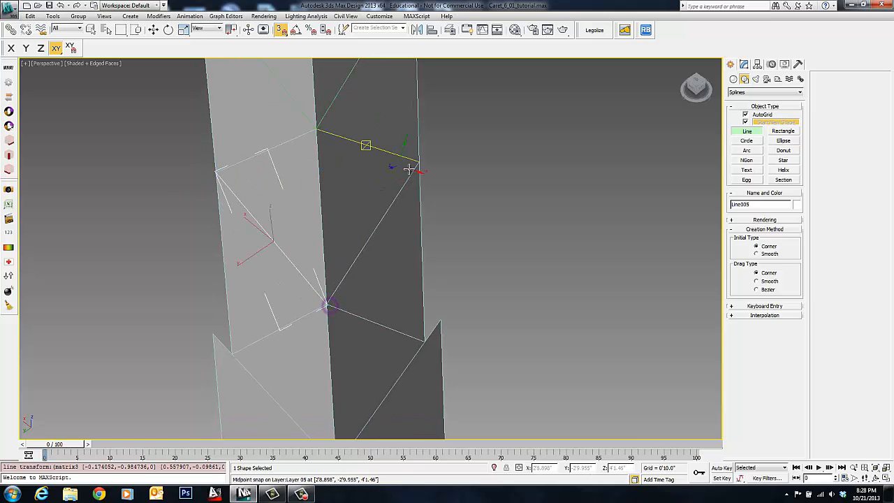
# Step: Draw a snapped line along the same segment's dark-face diagonal, from the outer edge vertex to the central fold vertex
pyautogui.click(417, 164)
pyautogui.click(329, 305)
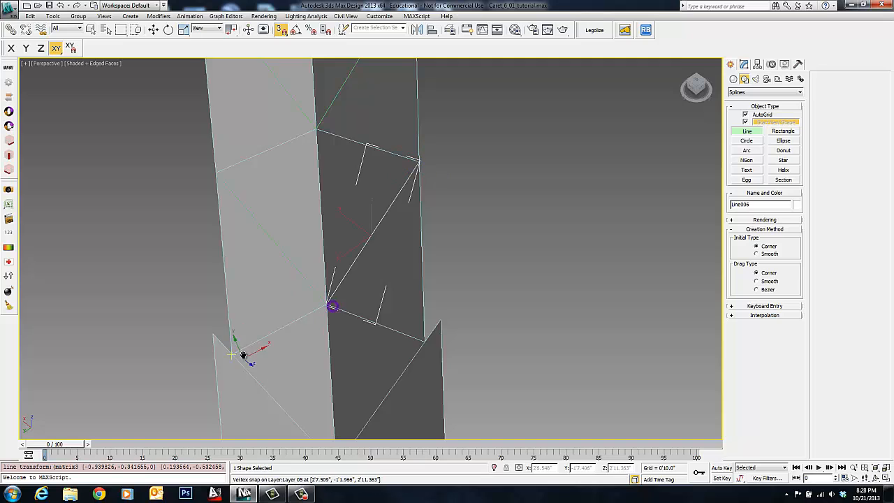
# Step: Draw snapped diagonal lines on the light and dark faces of the next segment down, from each protruding tip to the fold vertex
pyautogui.moveTo(243, 355); pyautogui.dragTo(235, 225, button='middle')
pyautogui.click(212, 215)
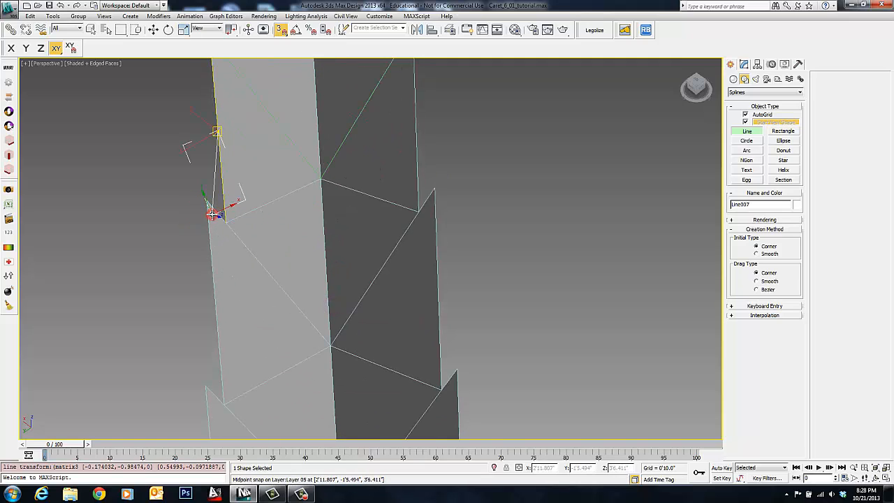
pyautogui.rightClick(211, 215)
pyautogui.click(211, 211)
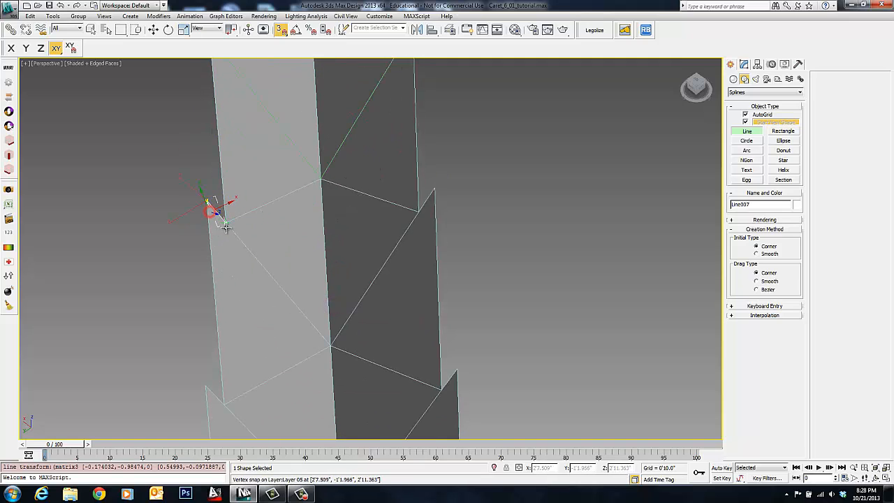
pyautogui.click(331, 349)
pyautogui.rightClick(331, 350)
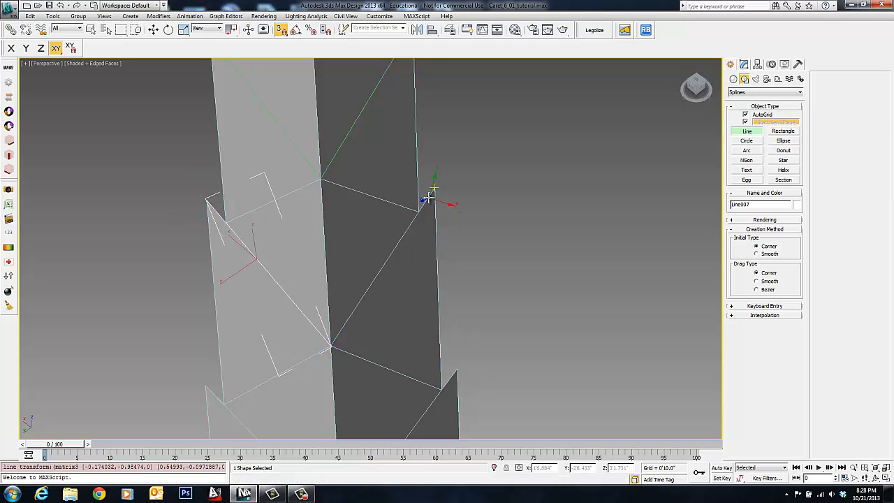
pyautogui.click(431, 195)
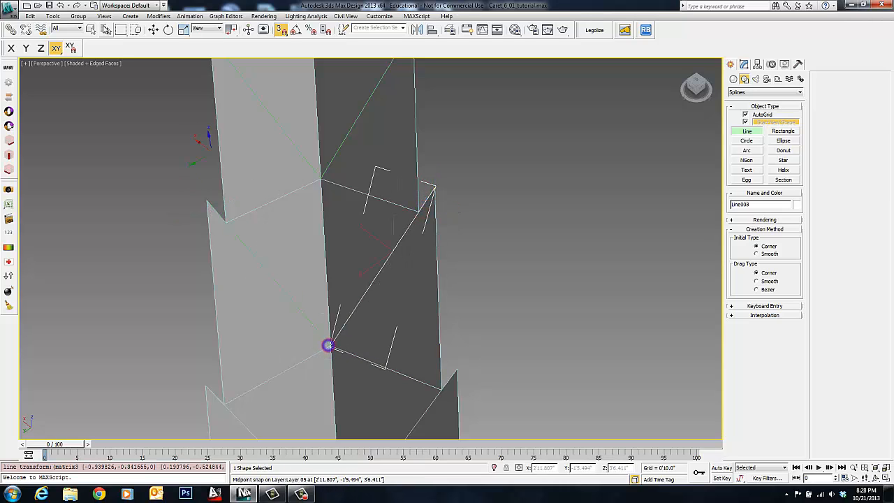
# Step: Select all eight diagonal lines along the strip, leaving the folded strip surface out of the selection
pyautogui.click(90, 30)
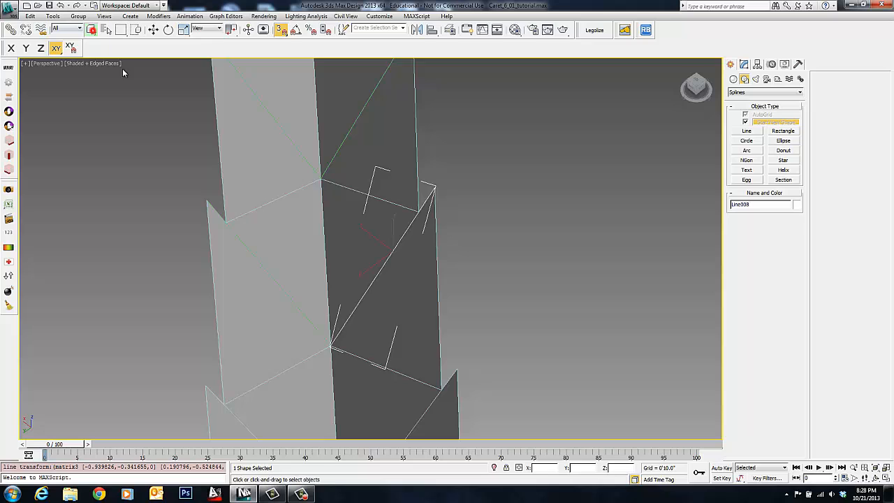
pyautogui.moveTo(324, 205)
pyautogui.mouseDown(button='middle')
pyautogui.moveTo(338, 200)
pyautogui.moveTo(335, 211)
pyautogui.mouseUp(button='middle')
pyautogui.click(277, 281)
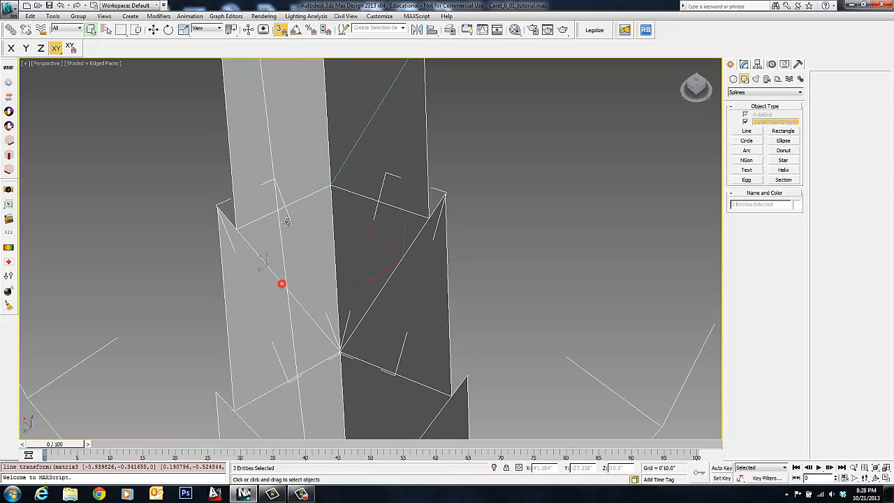
pyautogui.scroll(-4, 359, 238)
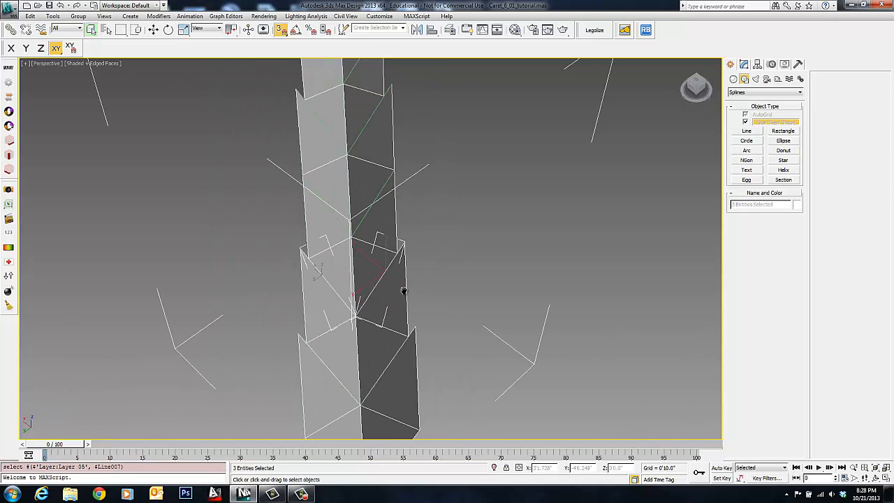
pyautogui.keyDown('alt'); pyautogui.moveTo(403, 290); pyautogui.dragTo(403, 318, button='middle'); pyautogui.keyUp('alt')
pyautogui.moveTo(244, 128); pyautogui.dragTo(246, 130)
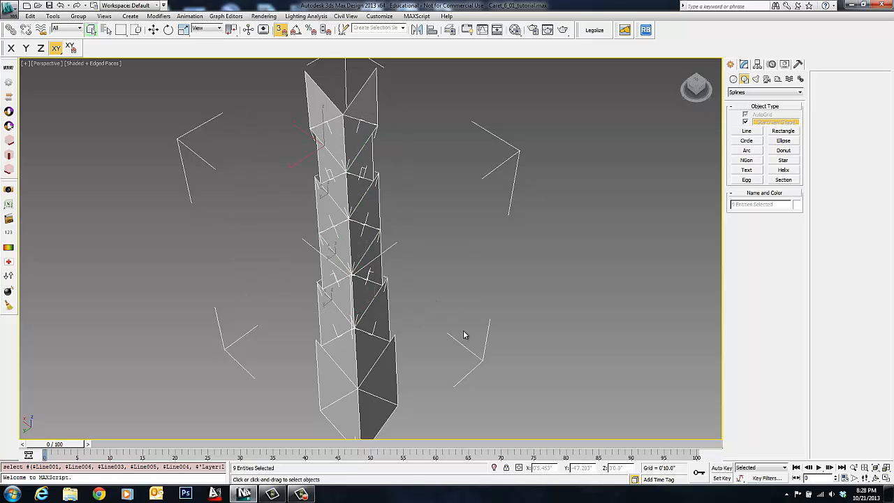
pyautogui.keyDown('alt'); pyautogui.click(371, 210); pyautogui.keyUp('alt')
pyautogui.keyDown('alt'); pyautogui.moveTo(369, 209); pyautogui.dragTo(417, 249, button='middle'); pyautogui.keyUp('alt')
# Step: Apply an Extrude modifier to the selected lines with an amount of 0'5.0"
pyautogui.click(743, 64)
pyautogui.click(800, 91)
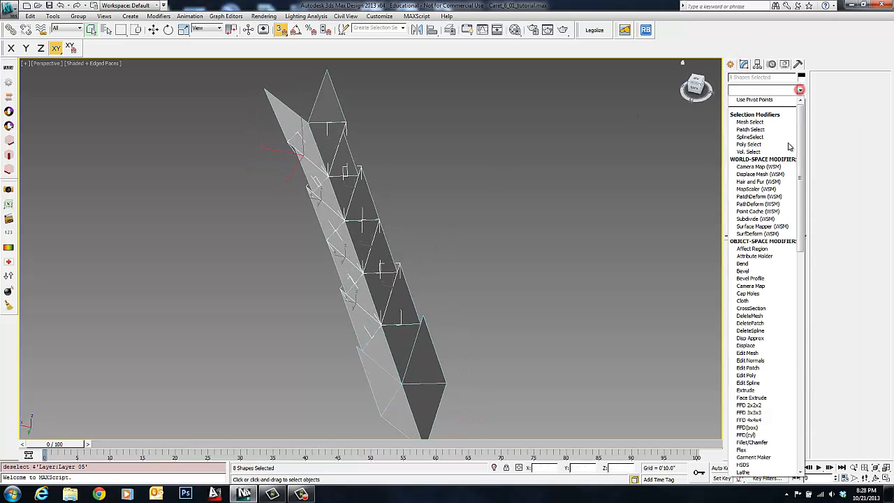
pyautogui.click(750, 389)
pyautogui.keyDown('alt'); pyautogui.moveTo(394, 237); pyautogui.dragTo(412, 196, button='middle'); pyautogui.keyUp('alt')
pyautogui.moveTo(791, 261); pyautogui.dragTo(789, 253)
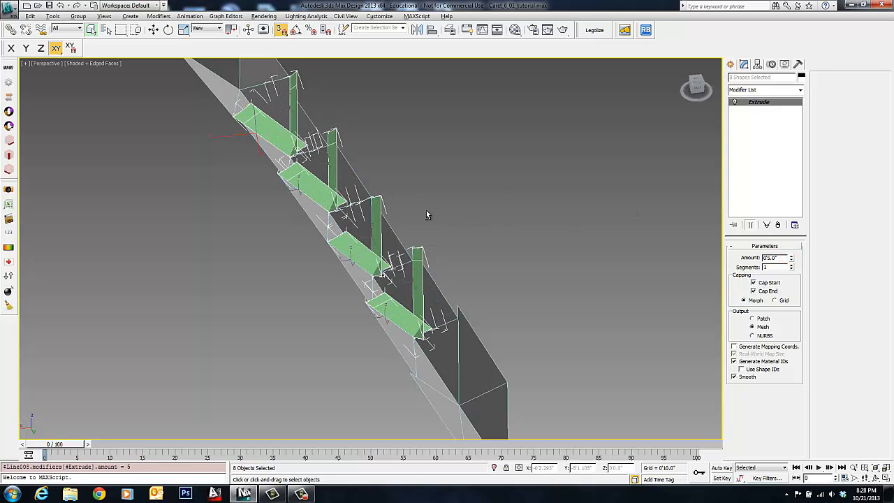
# Step: With AutoGrid off, draw snapped lines along the free edges of the topmost pair of extruded bands, from outer corner to inner tip
pyautogui.keyDown('alt'); pyautogui.moveTo(426, 212); pyautogui.dragTo(429, 194, button='middle'); pyautogui.keyUp('alt')
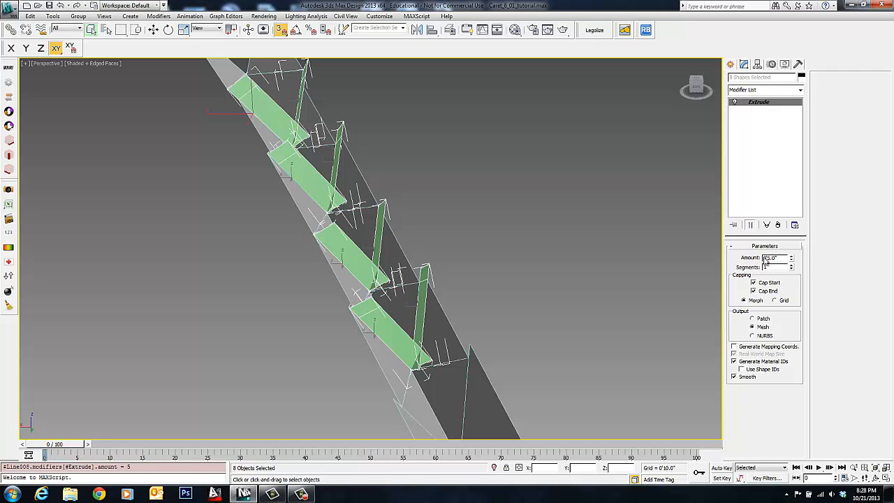
pyautogui.keyDown('alt'); pyautogui.moveTo(469, 249); pyautogui.dragTo(355, 160, button='middle'); pyautogui.keyUp('alt')
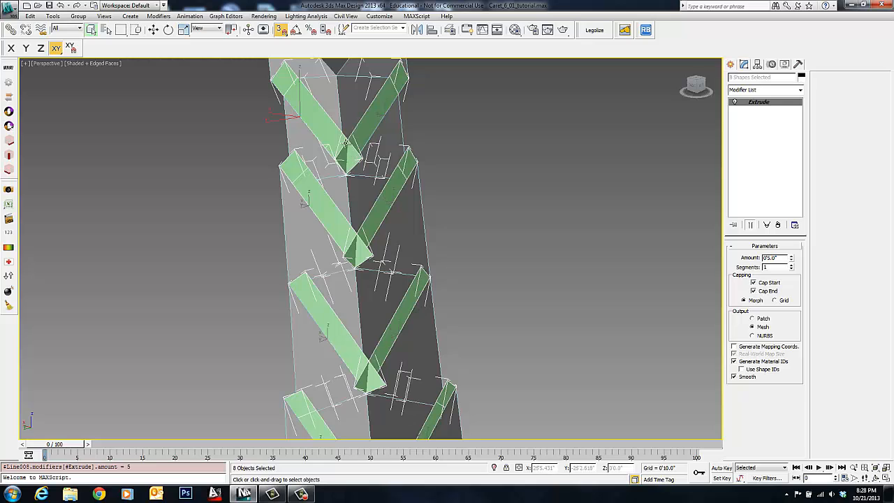
pyautogui.keyDown('alt'); pyautogui.moveTo(427, 160); pyautogui.dragTo(441, 187, button='middle'); pyautogui.keyUp('alt')
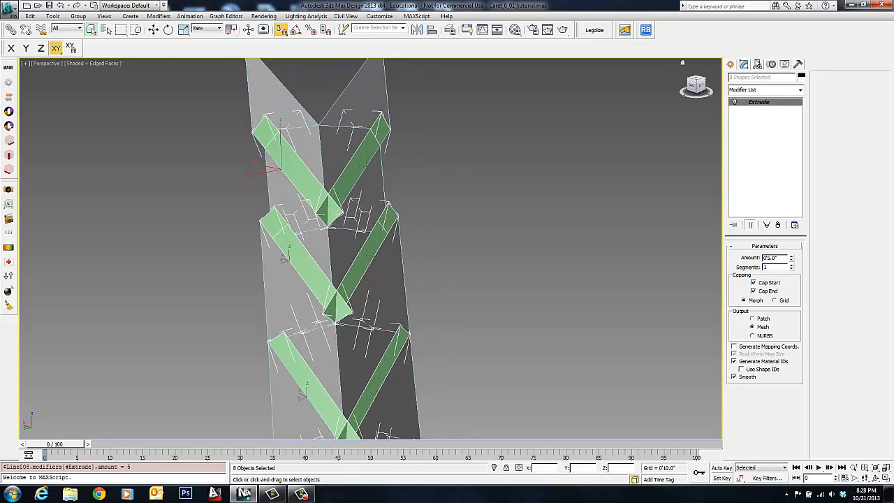
pyautogui.click(729, 66)
pyautogui.click(747, 132)
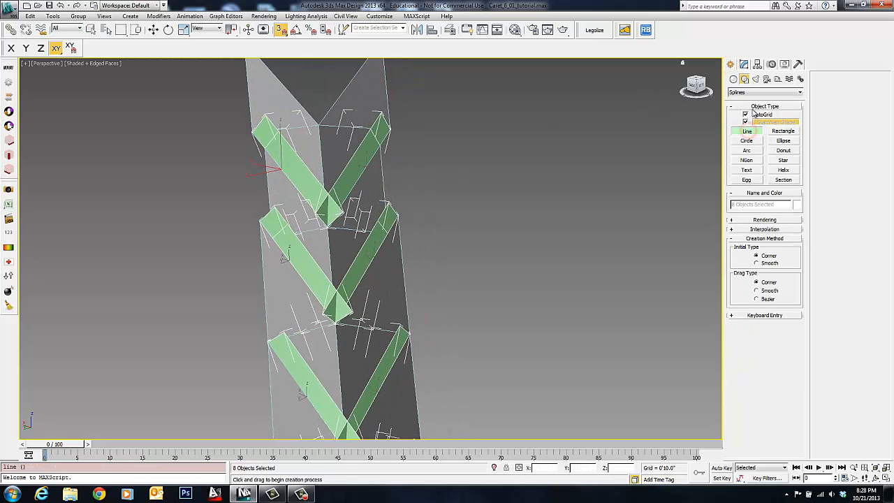
pyautogui.click(745, 115)
pyautogui.moveTo(558, 156); pyautogui.dragTo(563, 174, button='middle')
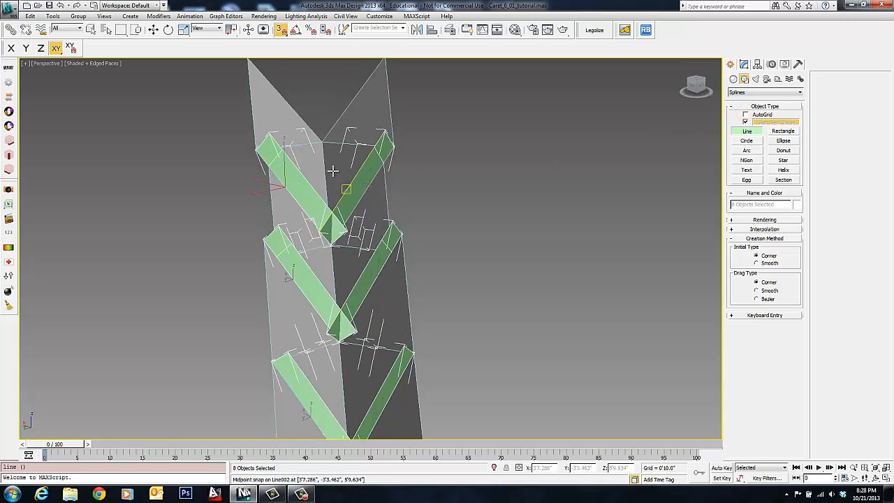
pyautogui.click(270, 138)
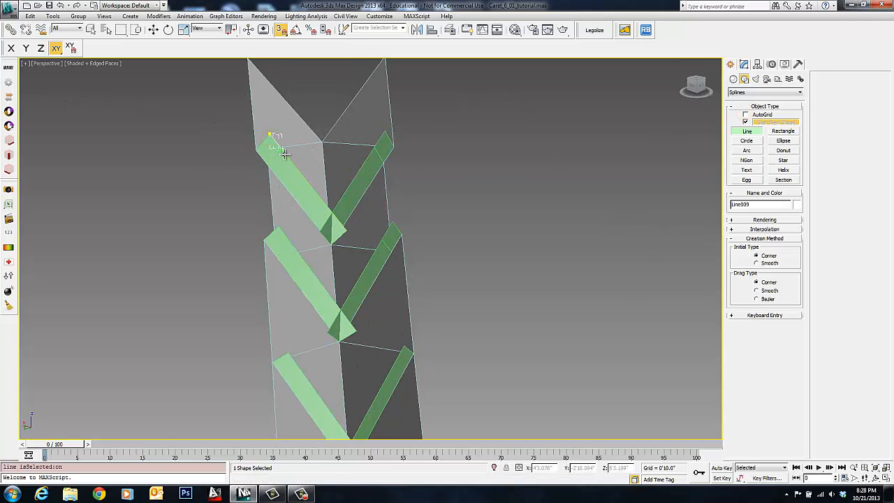
pyautogui.rightClick(348, 201)
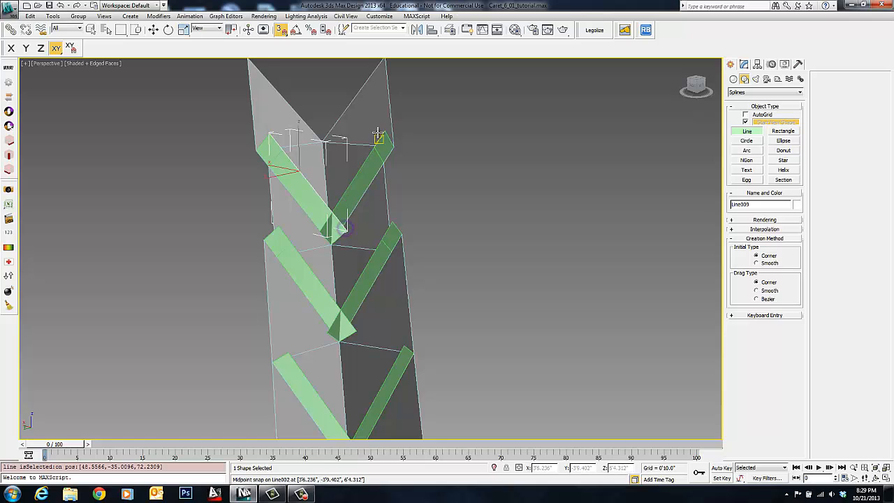
pyautogui.click(382, 134)
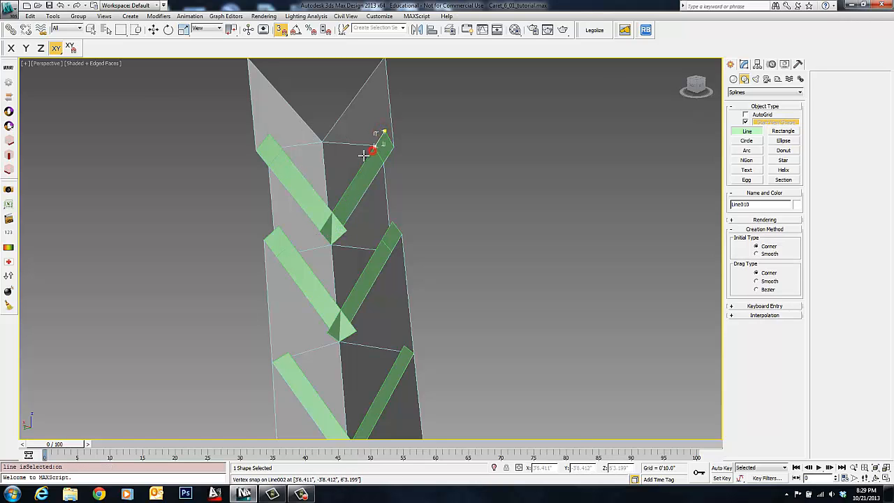
pyautogui.keyDown('alt'); pyautogui.moveTo(324, 230); pyautogui.dragTo(344, 238, button='middle'); pyautogui.keyUp('alt')
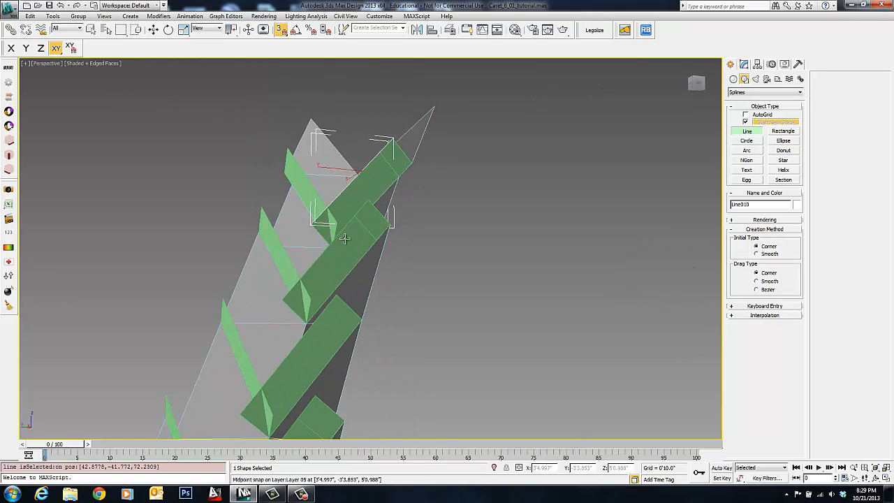
# Step: Trace the free edges of the second pair of extruded bands with vertex-snapped lines, from outer corner to inner tip
pyautogui.scroll(1, 344, 239)
pyautogui.keyDown('alt'); pyautogui.moveTo(279, 246); pyautogui.dragTo(296, 242, button='middle'); pyautogui.keyUp('alt')
pyautogui.click(245, 199)
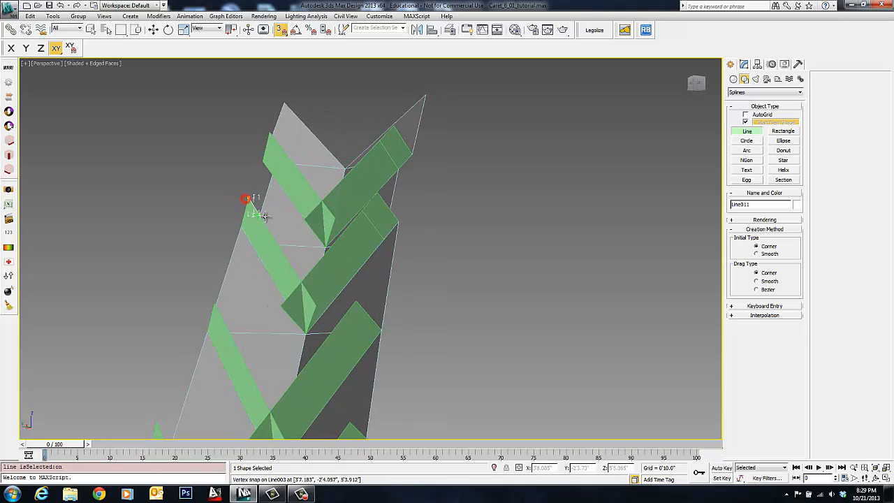
pyautogui.click(312, 303)
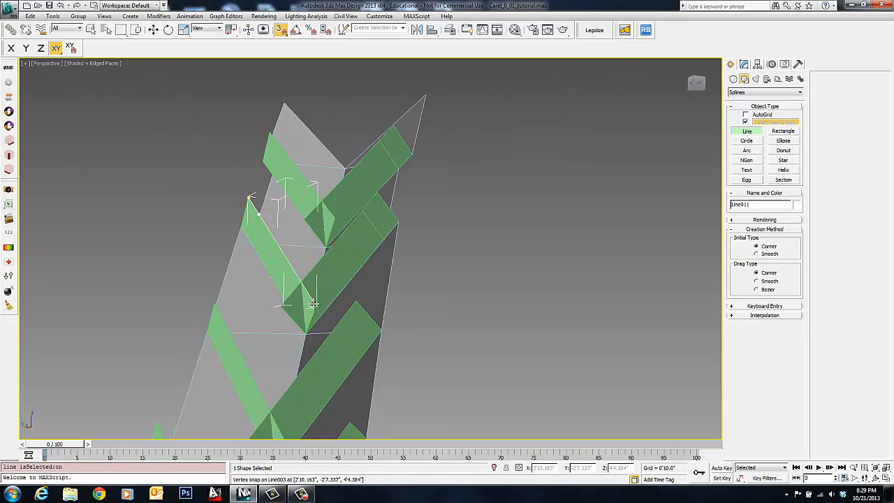
pyautogui.click(379, 195)
pyautogui.click(283, 307)
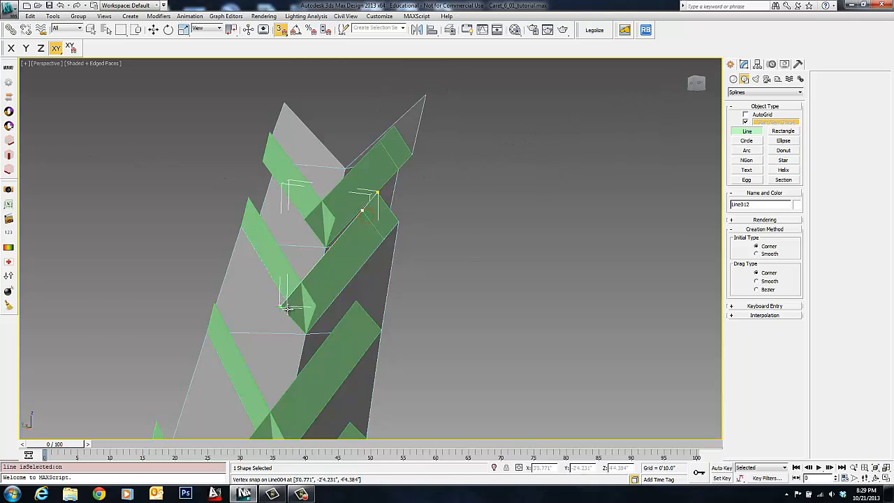
pyautogui.rightClick(287, 309)
# Step: Trace the free edges of the third pair of extruded bands with snapped lines from their outer corners to their inner tips
pyautogui.keyDown('alt'); pyautogui.moveTo(285, 360); pyautogui.dragTo(227, 221, button='middle'); pyautogui.keyUp('alt')
pyautogui.click(234, 210)
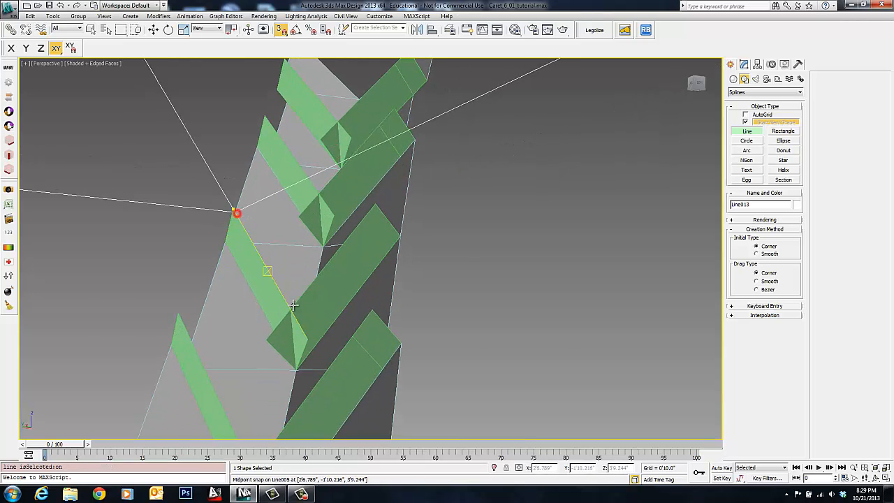
pyautogui.click(306, 339)
pyautogui.rightClick(306, 339)
pyautogui.click(376, 207)
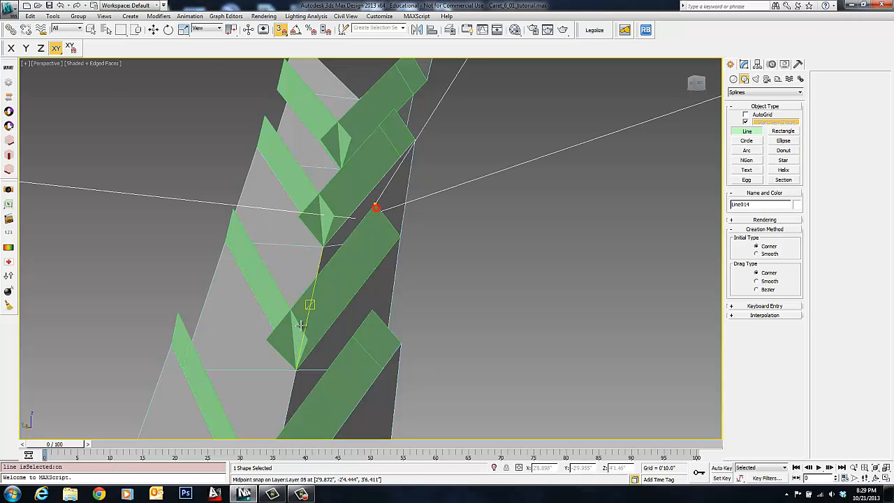
pyautogui.click(272, 339)
pyautogui.rightClick(272, 339)
# Step: Trace the free edges of the lowest pair of extruded bands with snapped lines, one on each side of the fold
pyautogui.moveTo(285, 348); pyautogui.dragTo(325, 204, button='middle')
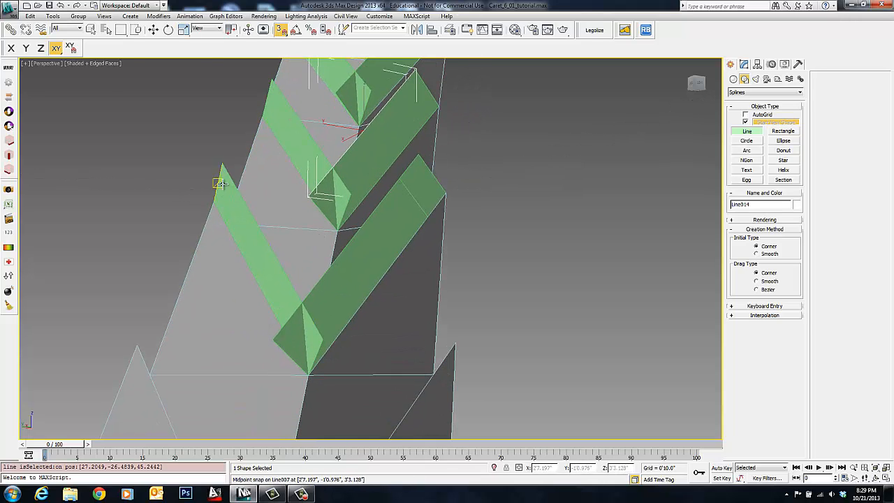
pyautogui.click(225, 171)
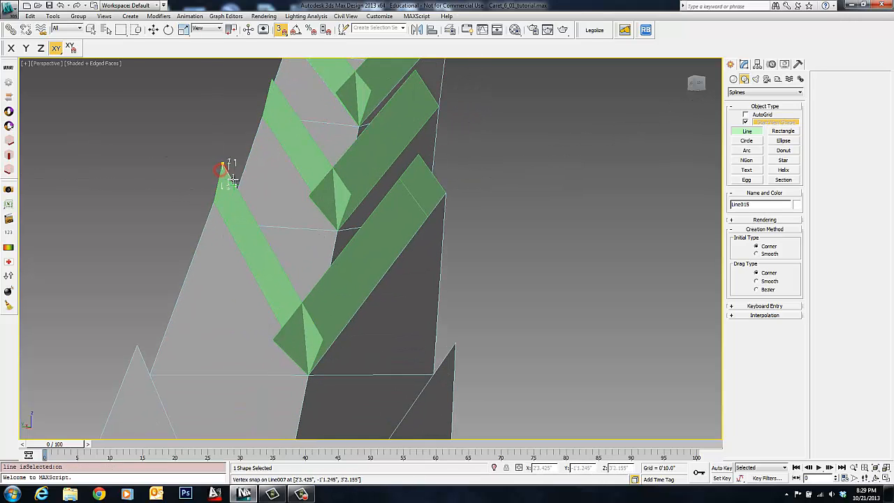
pyautogui.click(324, 340)
pyautogui.rightClick(324, 341)
pyautogui.click(413, 156)
pyautogui.click(399, 179)
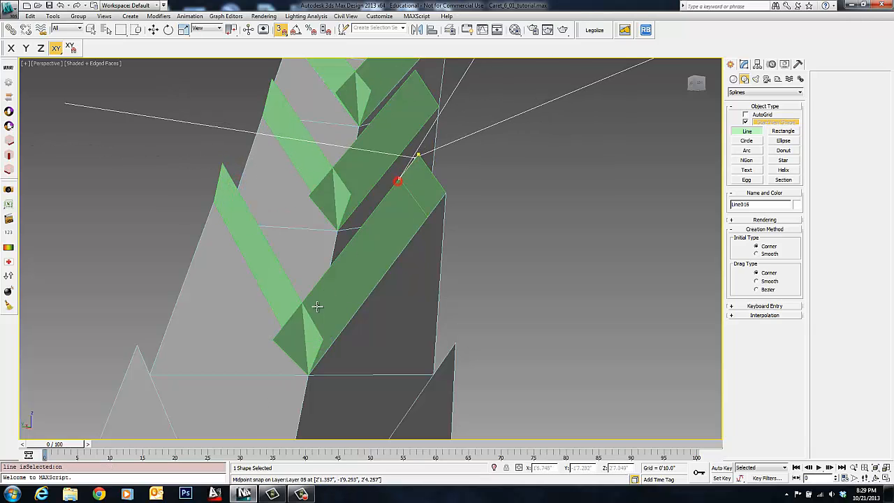
pyautogui.click(280, 339)
pyautogui.rightClick(282, 340)
# Step: Select all eight extruded bands on both sides of the fold
pyautogui.keyDown('alt'); pyautogui.moveTo(359, 291); pyautogui.dragTo(323, 274, button='middle'); pyautogui.keyUp('alt')
pyautogui.click(91, 30)
pyautogui.keyDown('alt'); pyautogui.moveTo(224, 119); pyautogui.dragTo(262, 227, button='middle'); pyautogui.keyUp('alt')
pyautogui.click(292, 153)
pyautogui.keyDown('ctrl'); pyautogui.click(292, 155); pyautogui.keyUp('ctrl')
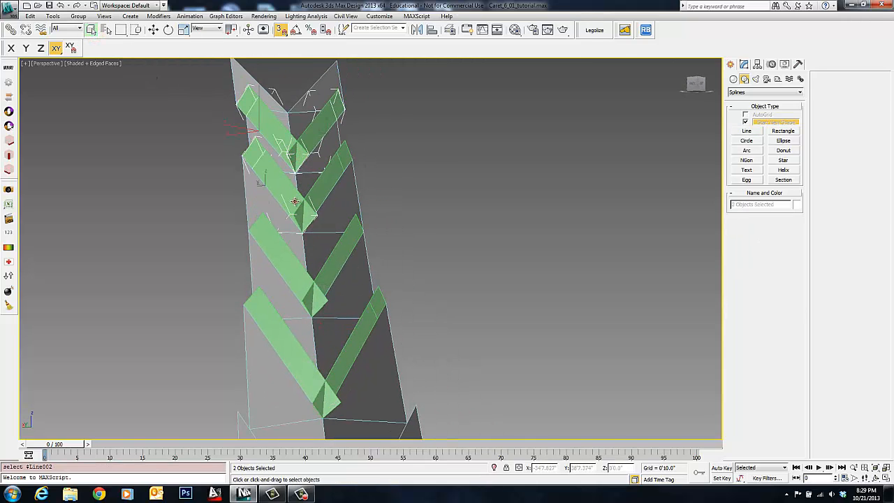
pyautogui.keyDown('ctrl'); pyautogui.click(300, 213); pyautogui.keyUp('ctrl')
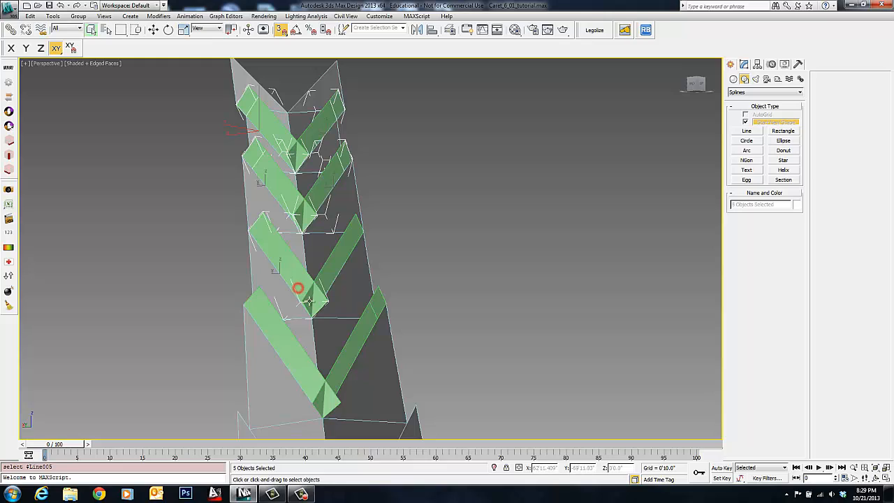
pyautogui.keyDown('ctrl'); pyautogui.click(308, 301); pyautogui.keyUp('ctrl')
pyautogui.keyDown('ctrl'); pyautogui.click(309, 384); pyautogui.keyUp('ctrl')
pyautogui.keyDown('ctrl'); pyautogui.click(321, 398); pyautogui.keyUp('ctrl')
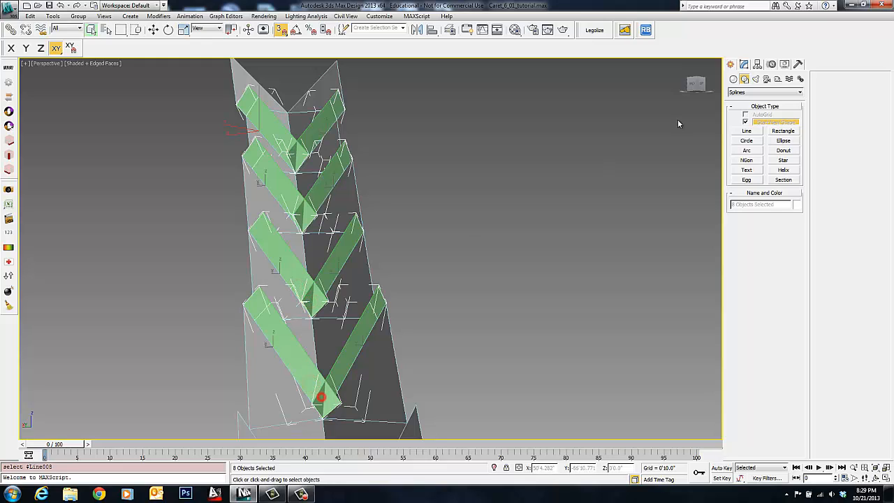
# Step: Delete the Extrude modifier from the eight selected bands to turn them back into plain lines
pyautogui.click(743, 64)
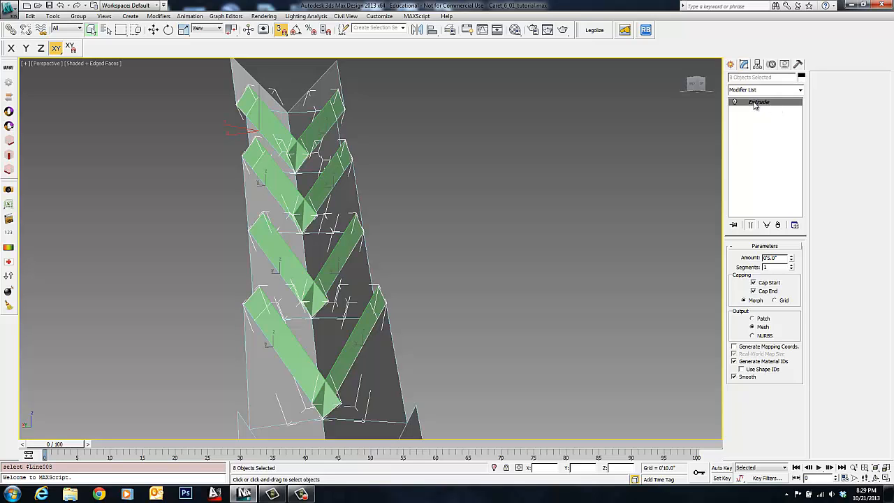
pyautogui.rightClick(755, 104)
pyautogui.click(778, 118)
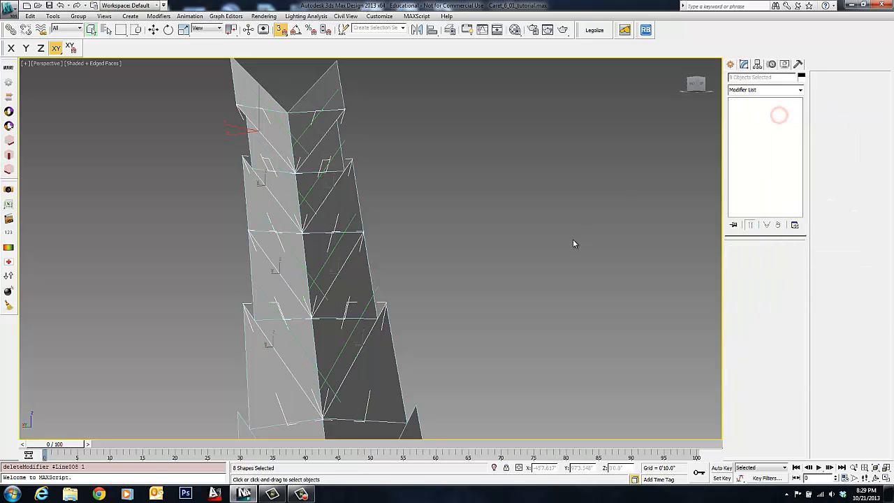
# Step: Hide the folded strip surface, leaving only the paired diagonal lines in view
pyautogui.click(573, 241)
pyautogui.keyDown('alt'); pyautogui.moveTo(336, 249); pyautogui.dragTo(370, 227, button='middle'); pyautogui.keyUp('alt')
pyautogui.click(361, 230)
pyautogui.rightClick(359, 242)
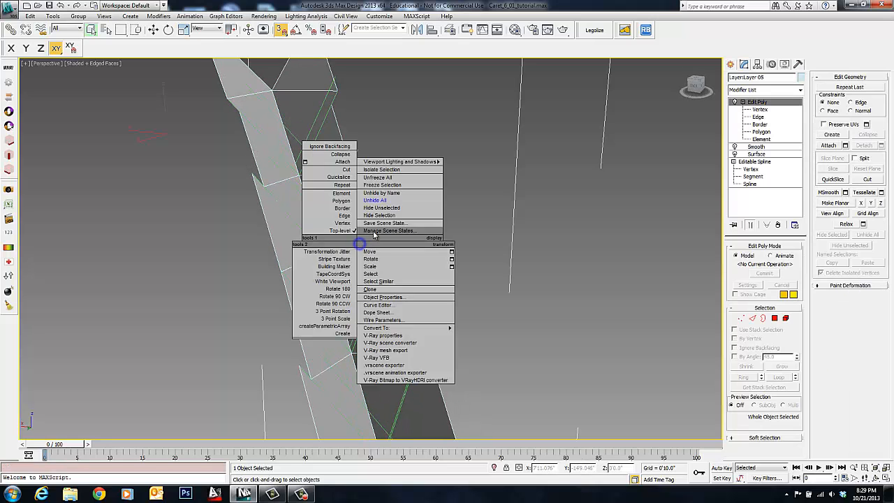
pyautogui.click(376, 215)
pyautogui.keyDown('alt'); pyautogui.moveTo(387, 218); pyautogui.dragTo(336, 209, button='middle'); pyautogui.keyUp('alt')
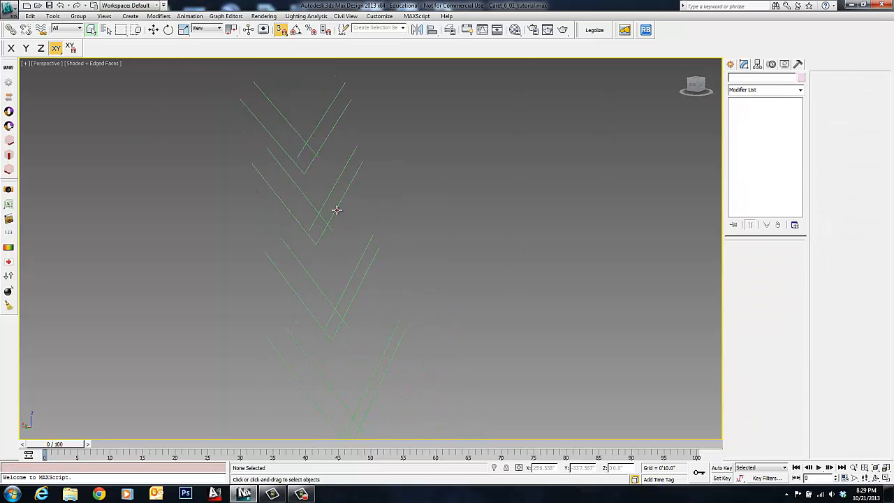
# Step: Attach all the other diagonal lines, Line001 through Line016, to one selected diagonal line with Attach Multiple
pyautogui.click(340, 201)
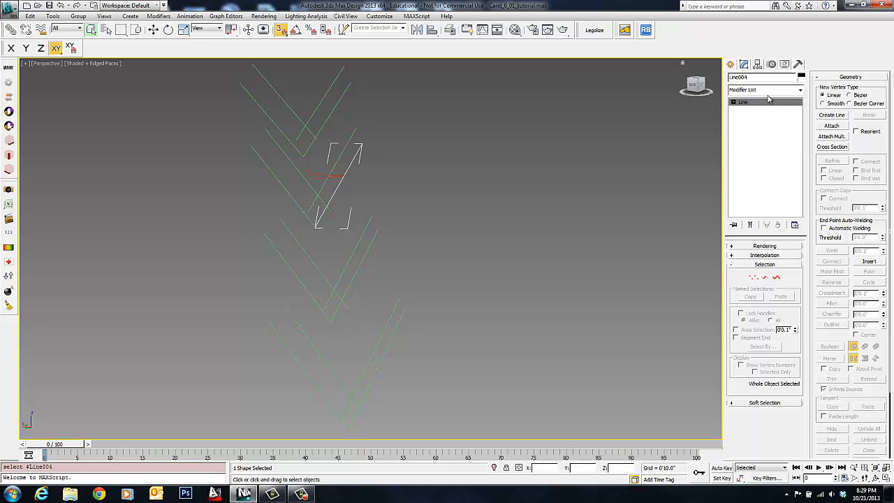
pyautogui.click(833, 137)
pyautogui.keyDown('shift'); pyautogui.click(138, 270); pyautogui.keyUp('shift')
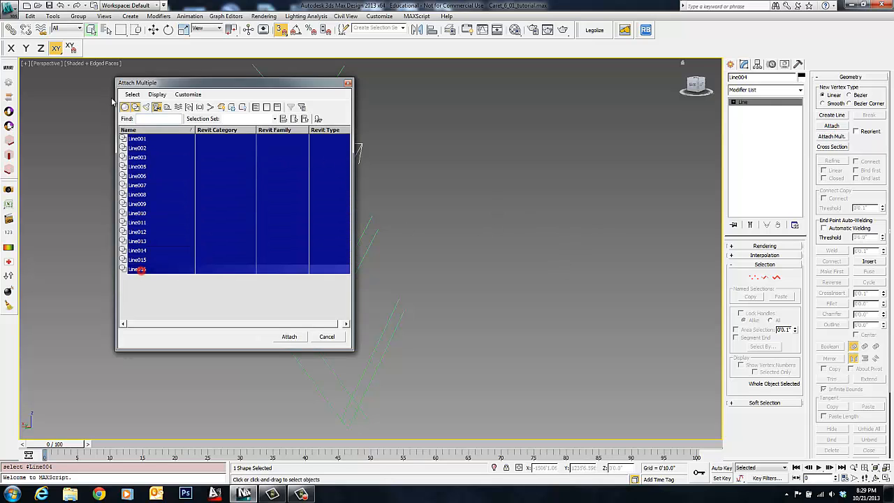
pyautogui.click(290, 337)
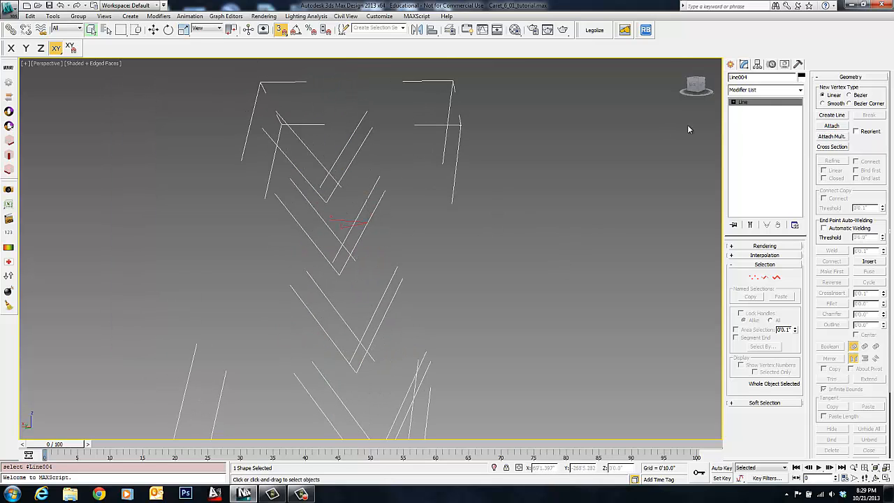
# Step: Trim the overlapping spline ends where the inner diagonals cross near the fold, with Infinite Bounds turned off
pyautogui.click(749, 124)
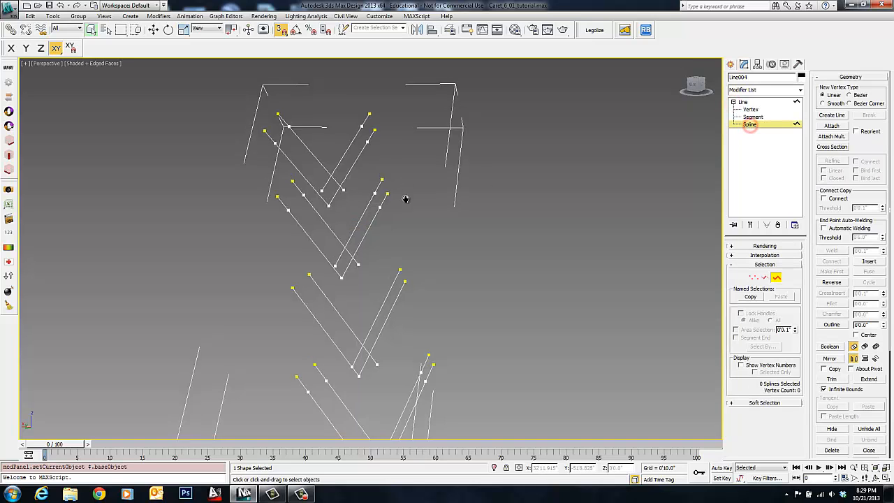
pyautogui.scroll(-5, 825, 333)
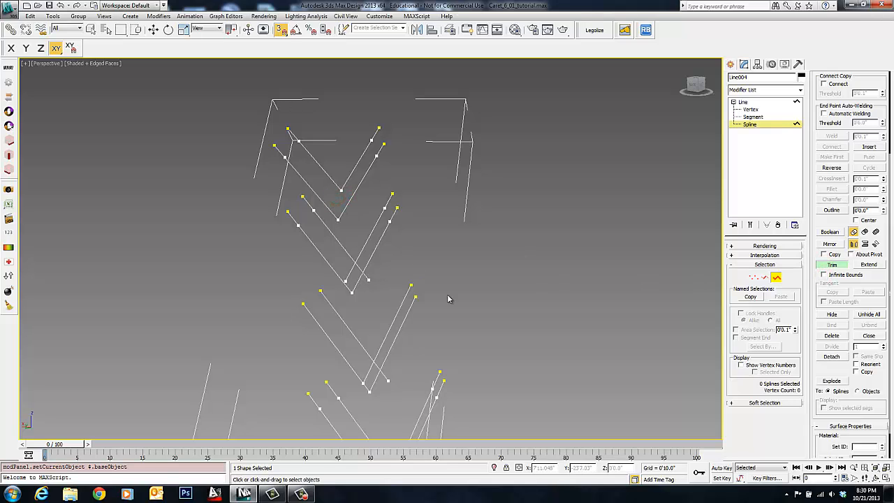
pyautogui.moveTo(449, 299); pyautogui.dragTo(363, 238, button='middle')
pyautogui.click(352, 305)
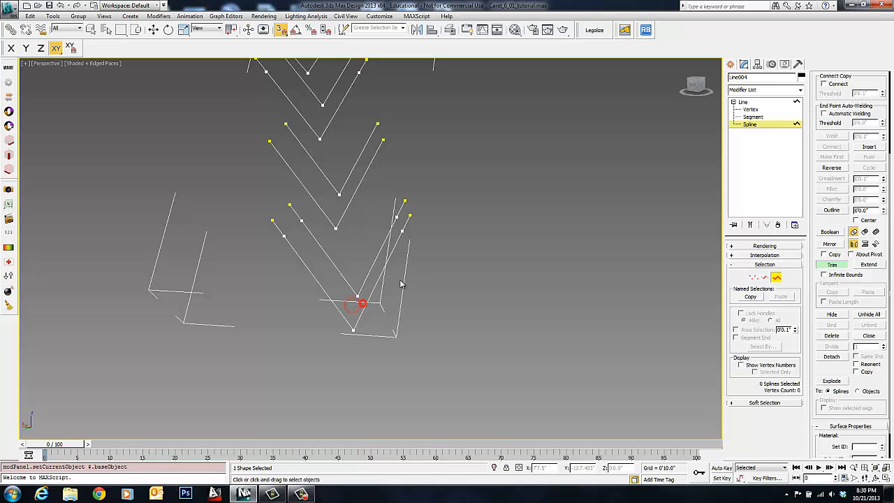
pyautogui.moveTo(401, 284)
pyautogui.keyDown('alt'); pyautogui.mouseDown(button='middle')
pyautogui.moveTo(366, 257)
pyautogui.moveTo(379, 298)
pyautogui.moveTo(392, 296)
pyautogui.moveTo(419, 236)
pyautogui.moveTo(400, 281)
pyautogui.moveTo(401, 268)
pyautogui.mouseUp(button='middle'); pyautogui.keyUp('alt')
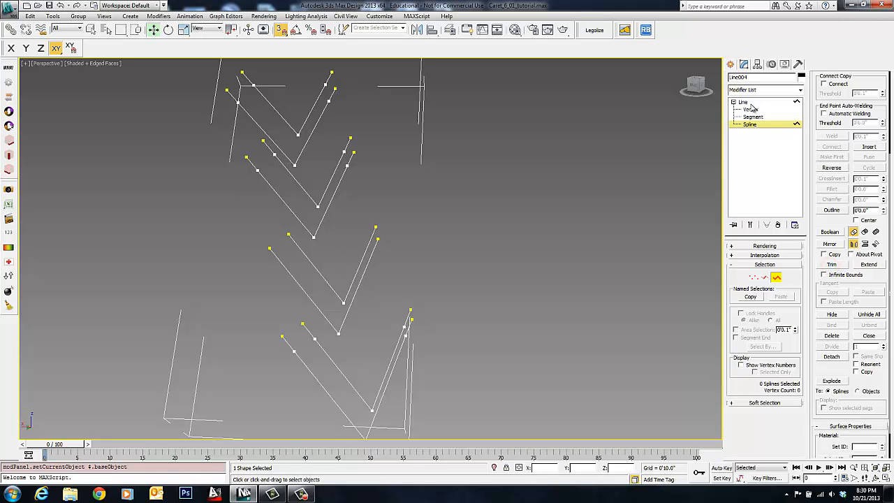
# Step: Unhide all objects to bring the folded strip surface back behind the trimmed splines
pyautogui.rightClick(509, 257)
pyautogui.click(534, 217)
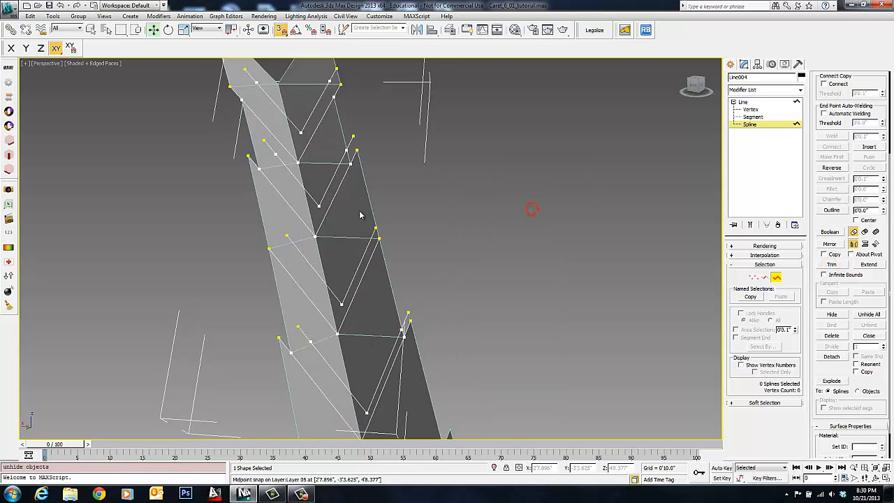
pyautogui.moveTo(371, 230); pyautogui.dragTo(359, 266, button='middle')
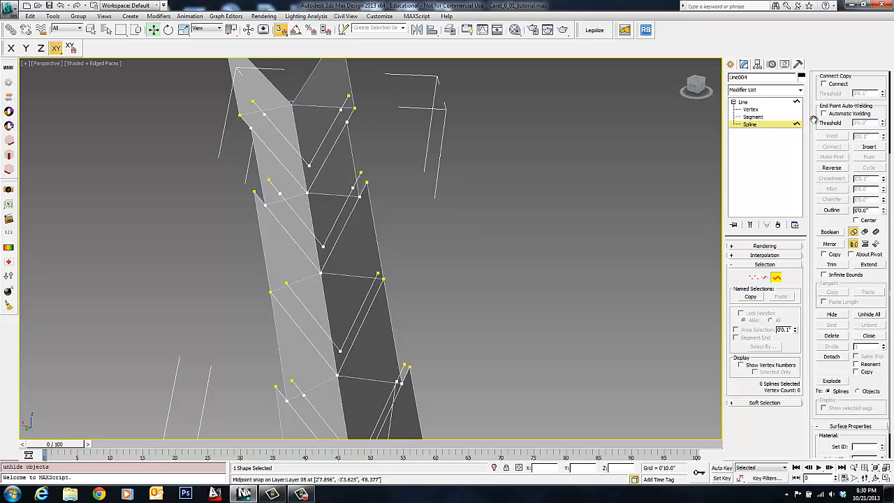
pyautogui.scroll(5, 839, 122)
pyautogui.click(800, 90)
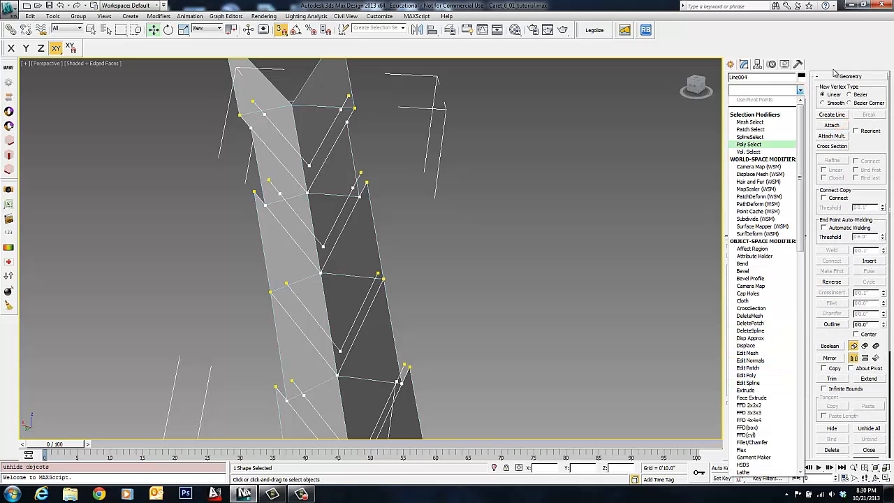
pyautogui.press('Escape')
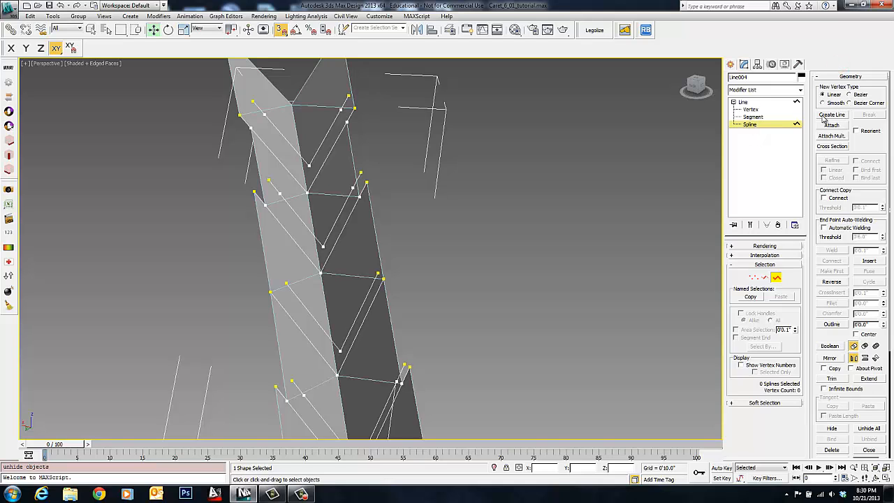
# Step: Add a snapped four-corner line loop inside the combined spline on the light face's upper panel, declining to close the spline
pyautogui.scroll(5, 402, 225)
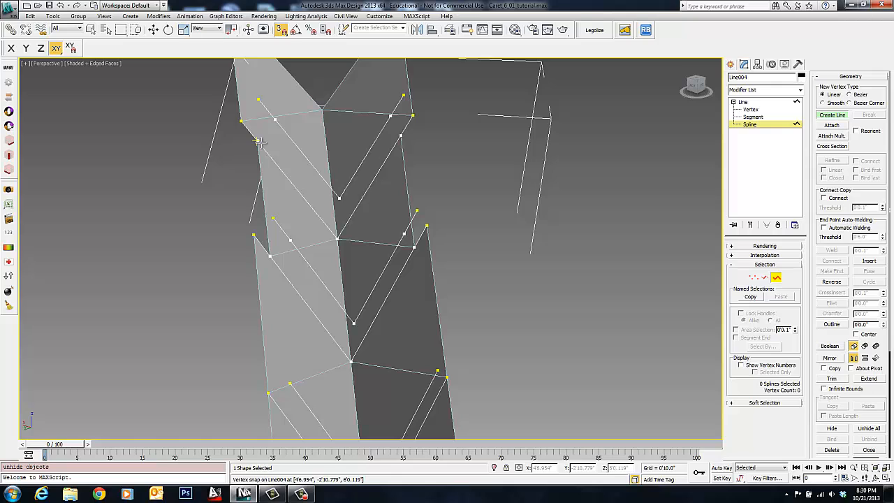
pyautogui.moveTo(282, 229); pyautogui.dragTo(241, 151, button='middle')
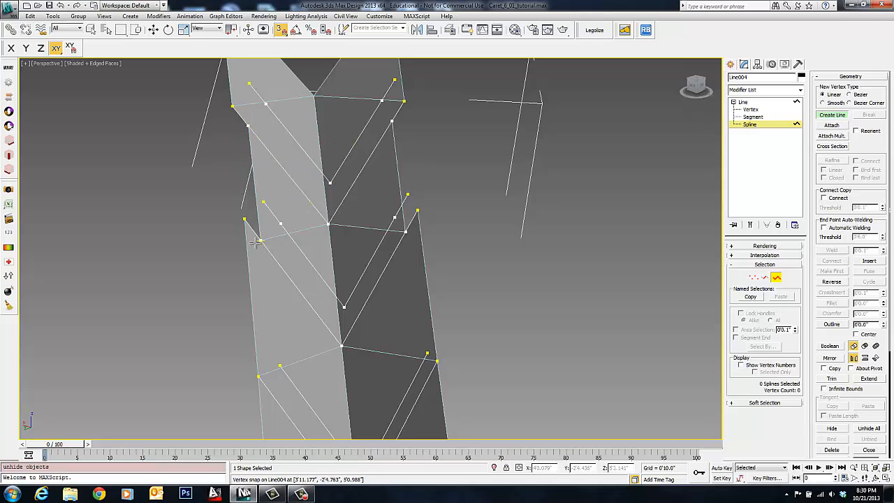
pyautogui.click(261, 112)
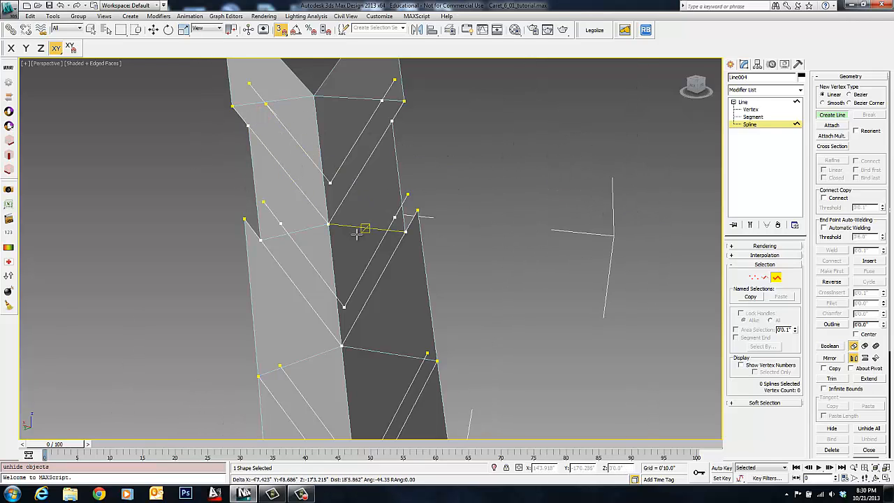
pyautogui.click(330, 224)
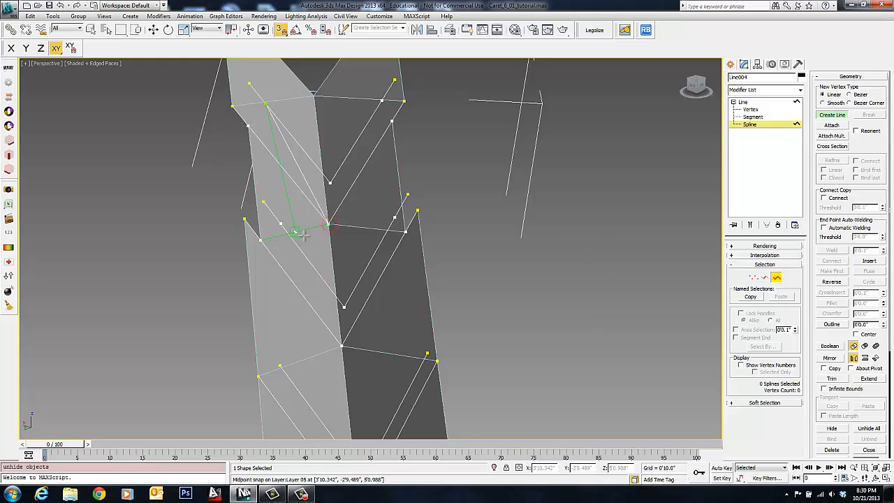
pyautogui.click(346, 305)
pyautogui.click(260, 241)
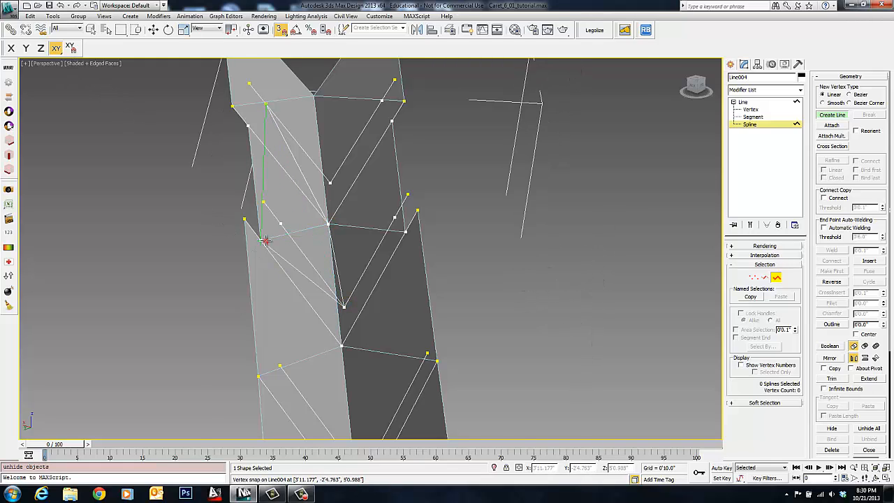
pyautogui.click(266, 106)
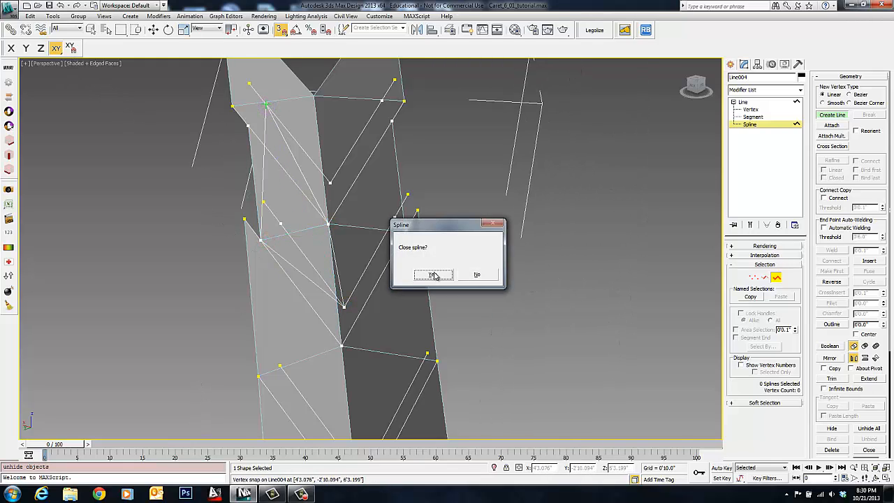
pyautogui.click(477, 274)
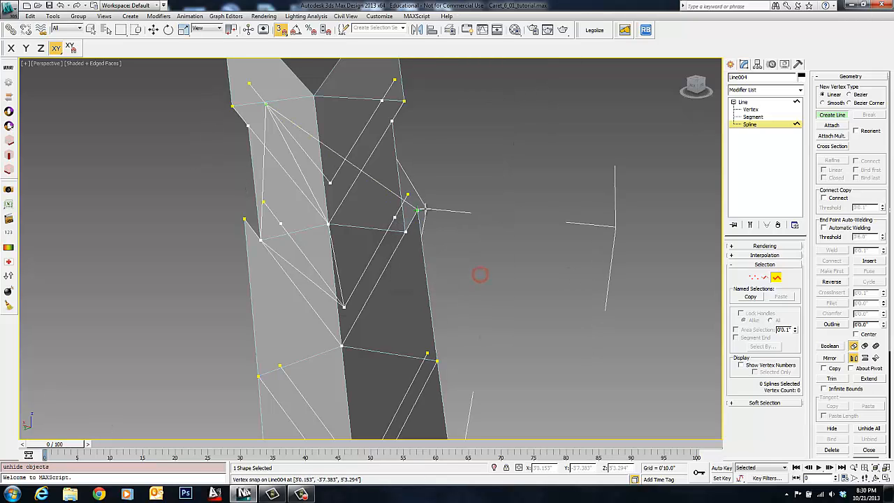
pyautogui.rightClick(425, 209)
# Step: Add the matching snapped four-corner line loop on the dark face's upper panel, leaving the spline unclosed
pyautogui.click(380, 104)
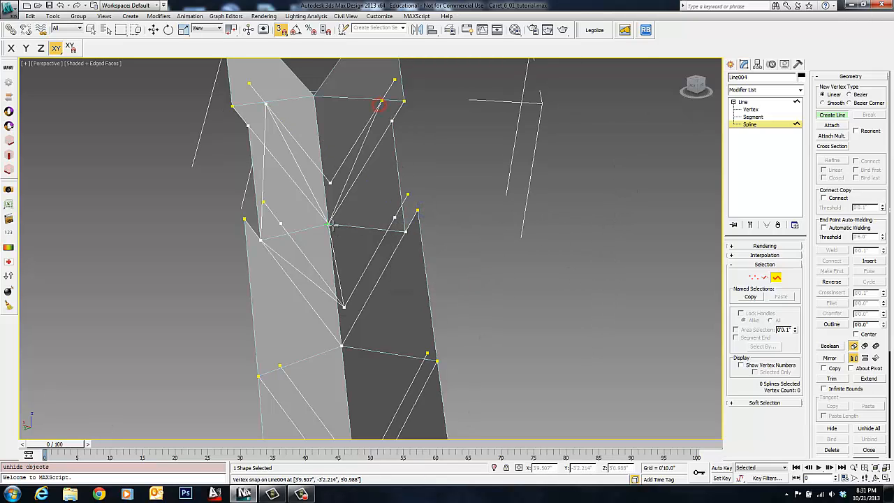
pyautogui.click(344, 304)
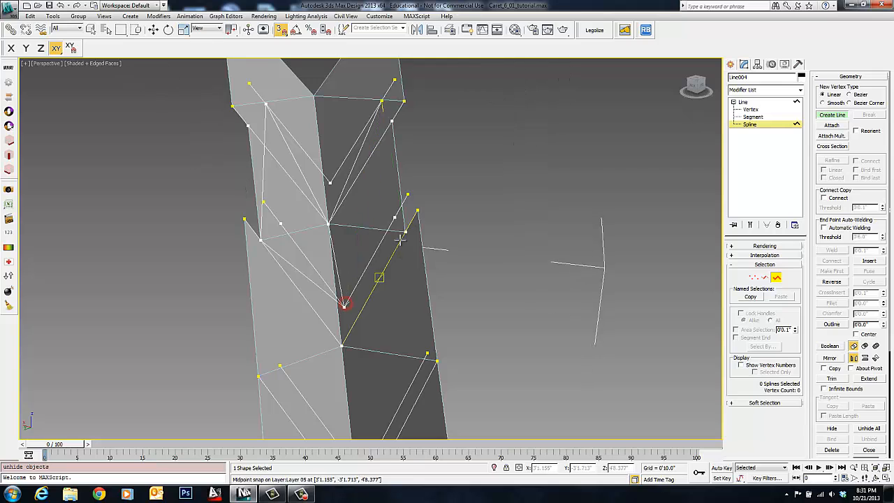
pyautogui.click(405, 231)
pyautogui.click(379, 102)
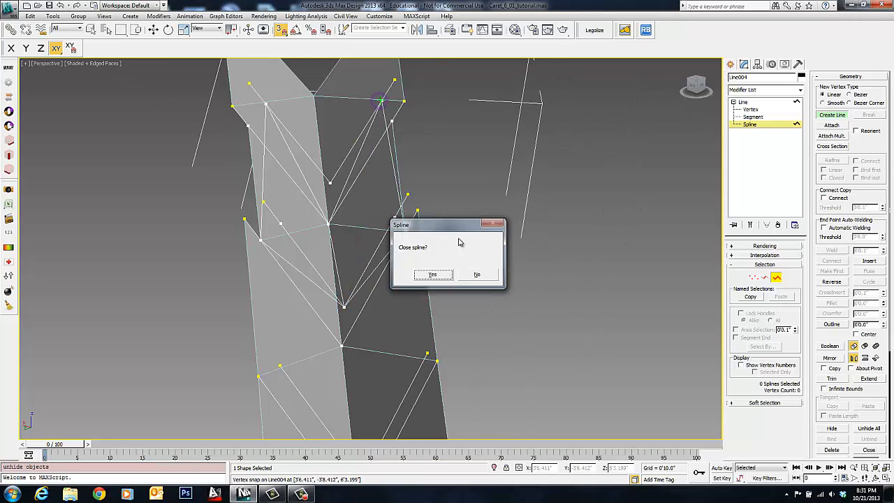
pyautogui.click(482, 273)
# Step: Add a snapped four-corner line loop on the dark face's next panel down, leaving the spline unclosed
pyautogui.moveTo(418, 311); pyautogui.dragTo(441, 212, button='middle')
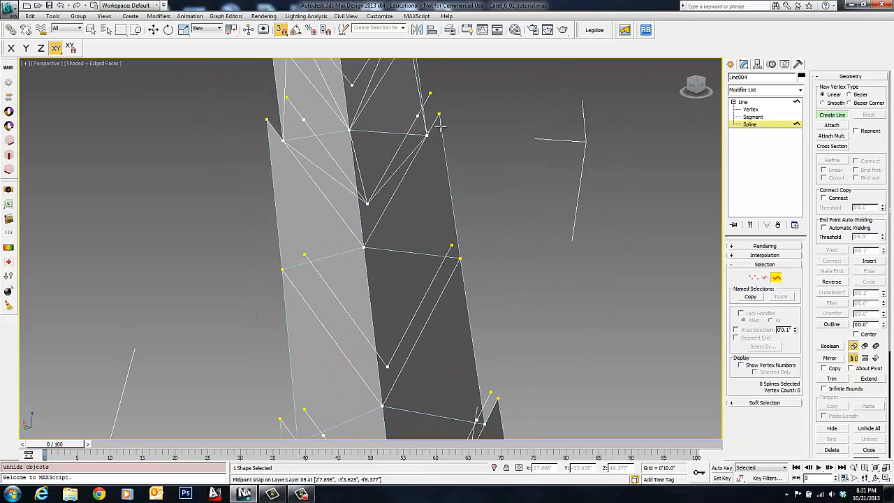
pyautogui.click(434, 94)
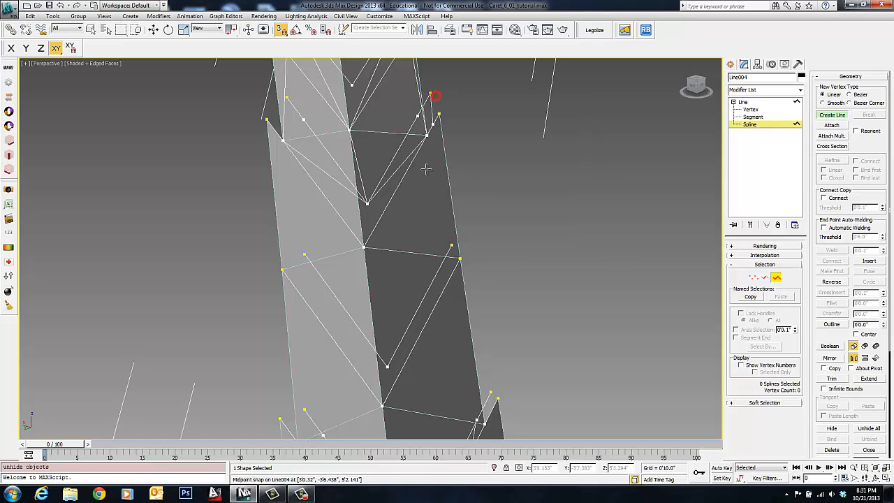
pyautogui.click(364, 244)
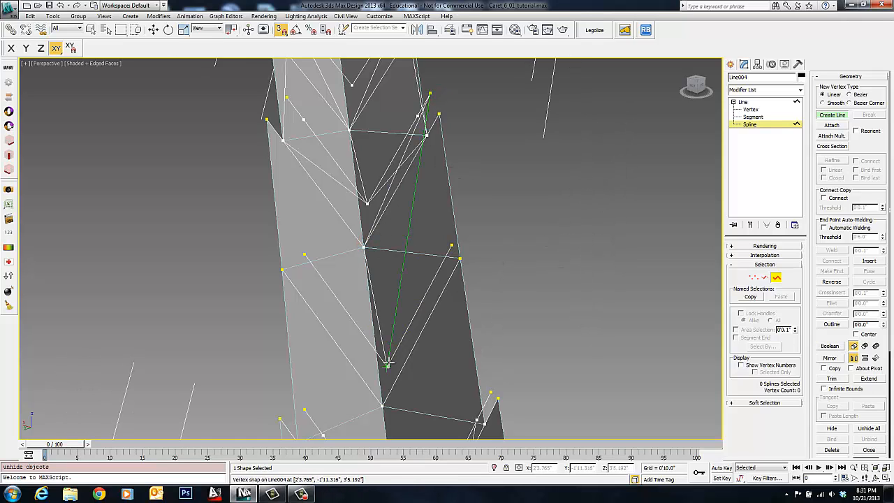
pyautogui.click(387, 366)
pyautogui.click(459, 258)
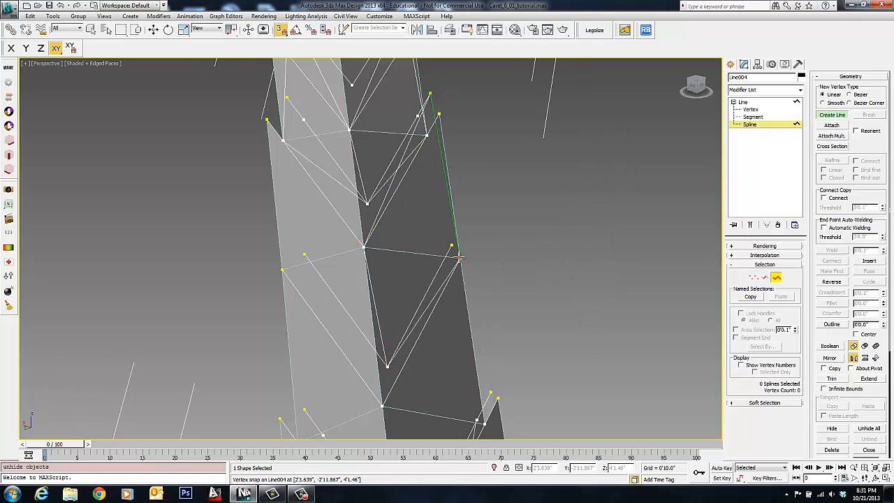
pyautogui.click(430, 93)
pyautogui.click(476, 274)
# Step: Add the matching snapped line loop on the light face's next panel down, leaving the spline unclosed
pyautogui.moveTo(256, 184); pyautogui.dragTo(180, 178, button='middle')
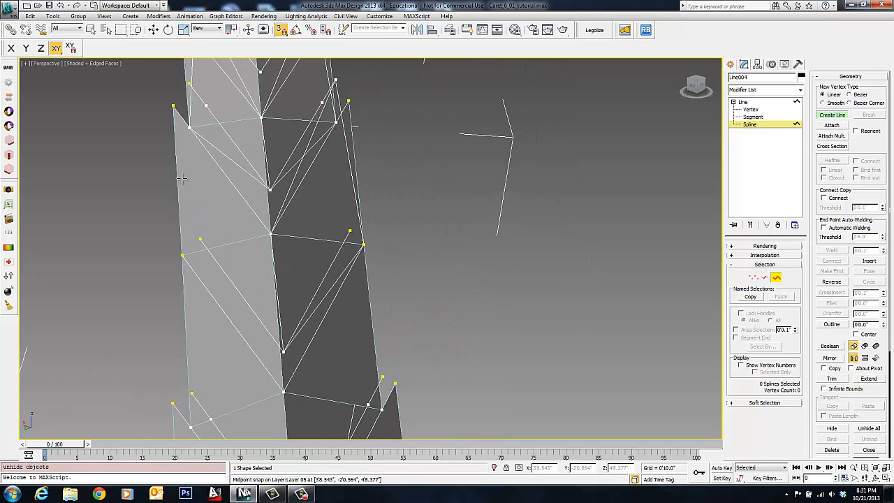
pyautogui.click(188, 84)
pyautogui.click(284, 351)
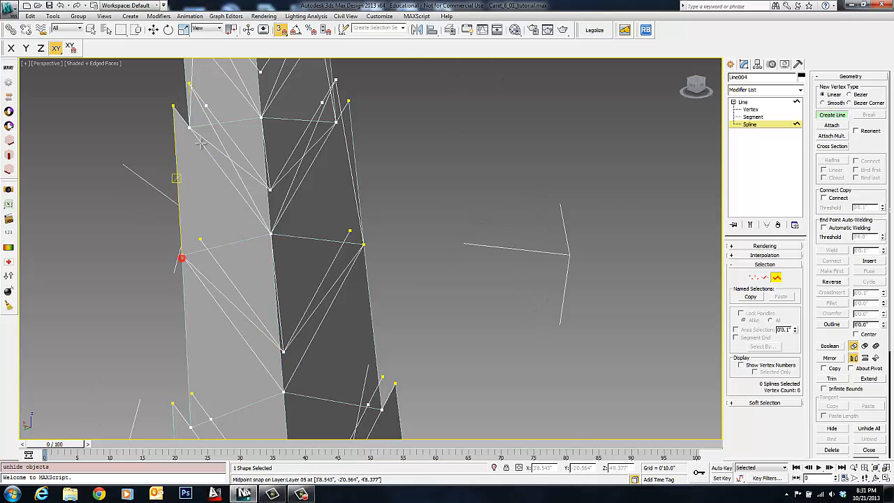
pyautogui.click(181, 256)
pyautogui.click(189, 84)
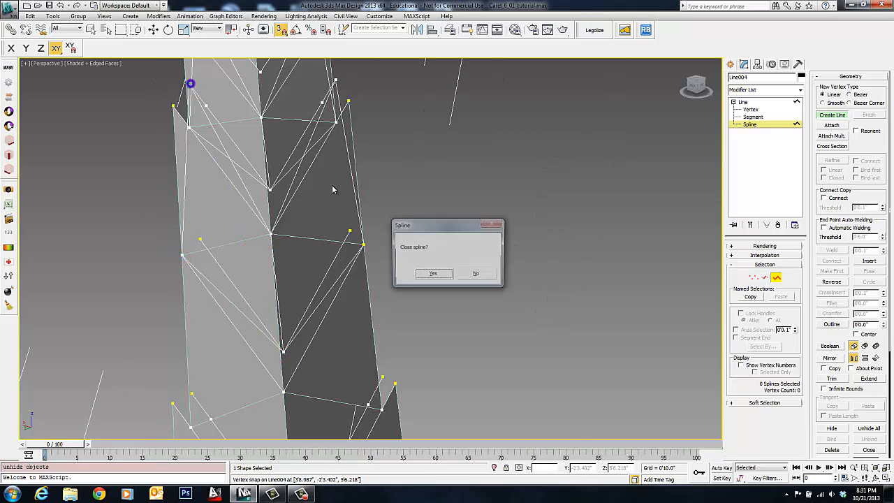
pyautogui.click(479, 276)
# Step: Draw two snapped cross lines from the light face's outer edge over the fold to the dark face's outer edge, at neighbouring panel joints
pyautogui.keyDown('alt'); pyautogui.moveTo(479, 276); pyautogui.dragTo(419, 245, button='middle'); pyautogui.keyUp('alt')
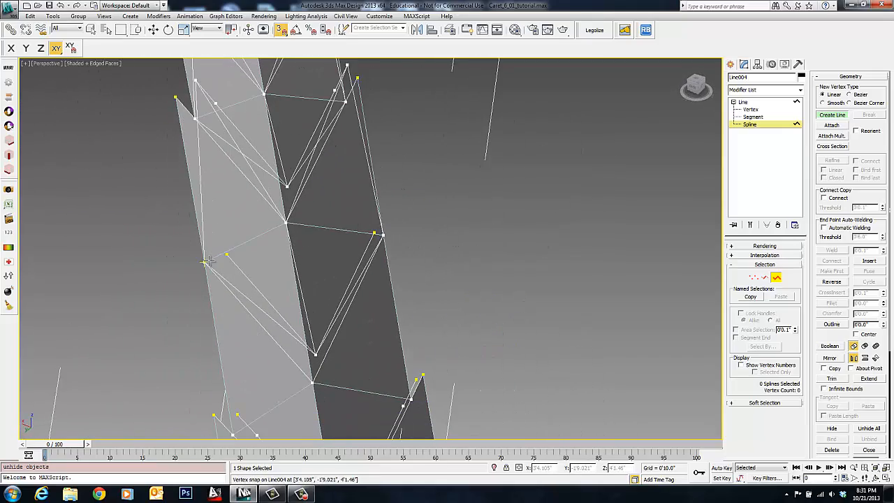
pyautogui.click(208, 261)
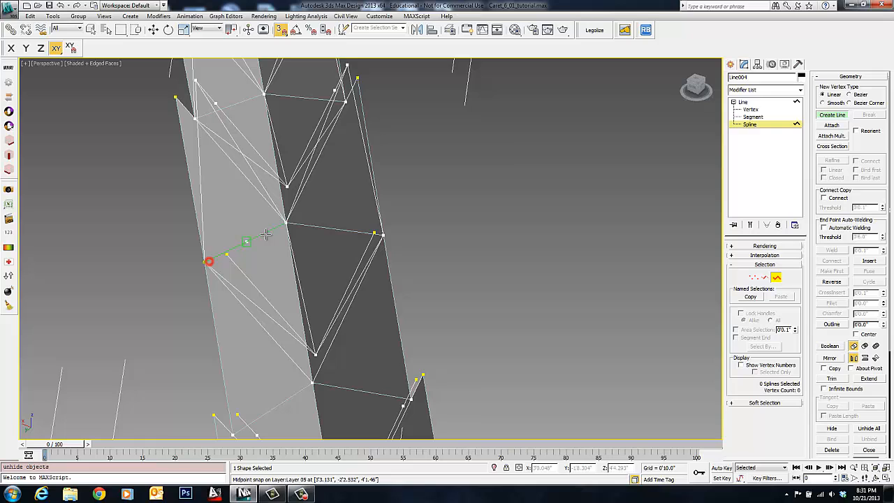
pyautogui.rightClick(385, 236)
pyautogui.moveTo(246, 182); pyautogui.dragTo(250, 277, button='middle')
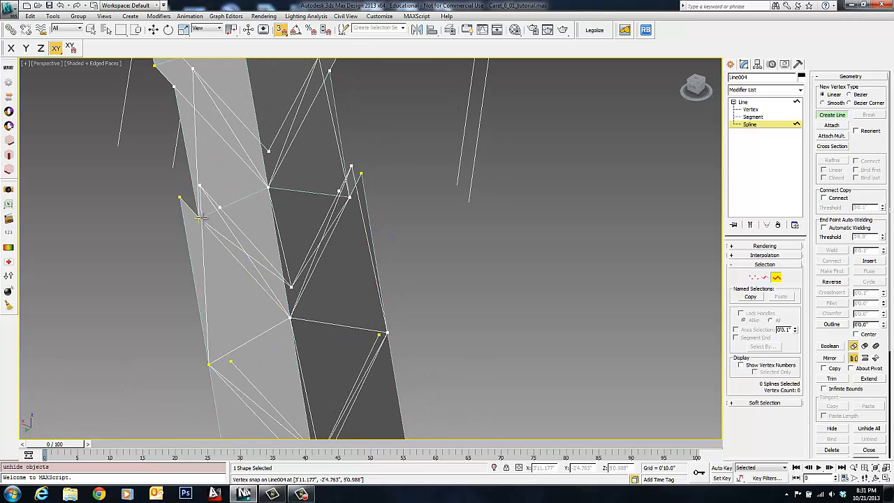
pyautogui.click(201, 218)
pyautogui.click(269, 185)
pyautogui.click(348, 198)
pyautogui.rightClick(346, 200)
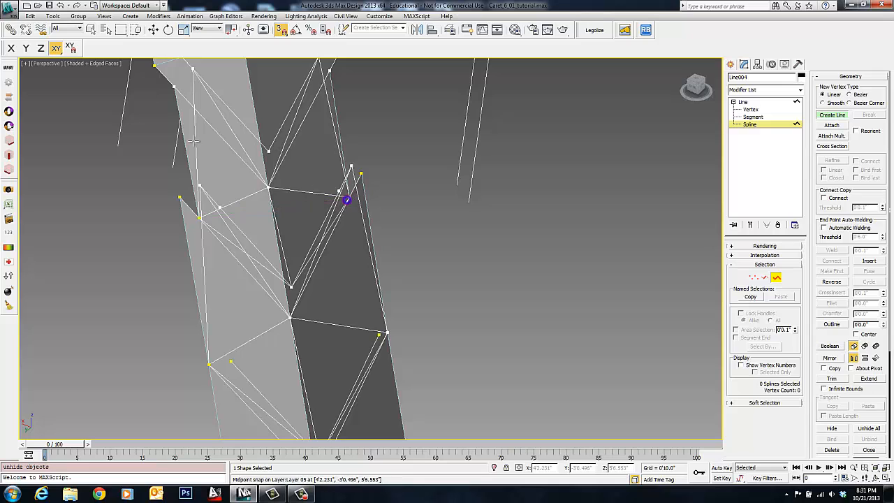
# Step: Finish line creation, return to the whole Line object and hide the unselected strip surface to isolate the spline framework
pyautogui.moveTo(194, 135); pyautogui.dragTo(203, 241, button='middle')
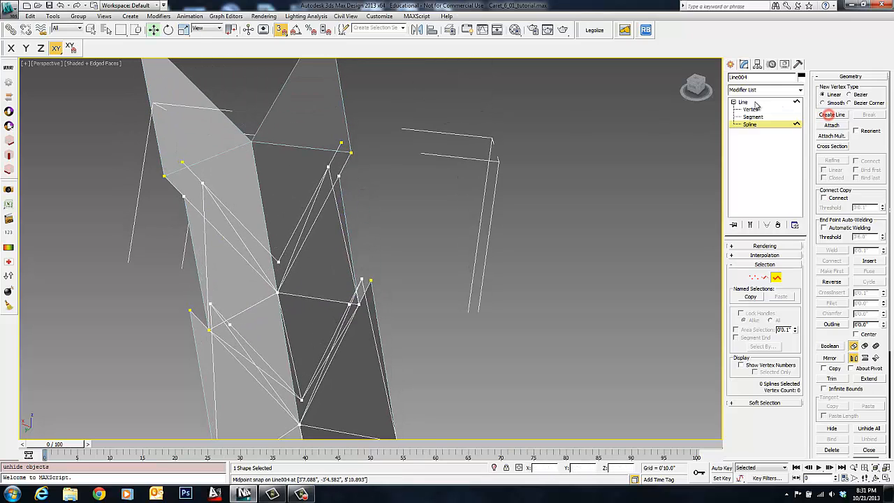
pyautogui.click(756, 103)
pyautogui.rightClick(425, 238)
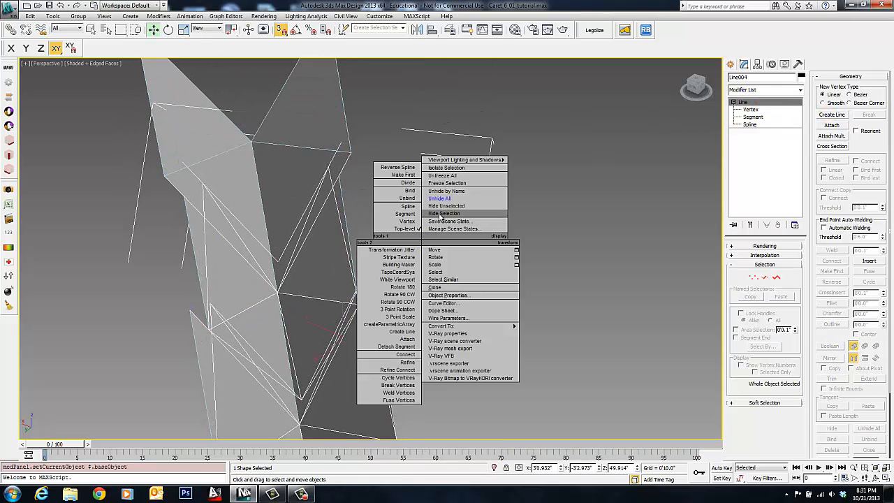
pyautogui.click(450, 207)
pyautogui.keyDown('alt'); pyautogui.moveTo(447, 217); pyautogui.dragTo(217, 240, button='middle'); pyautogui.keyUp('alt')
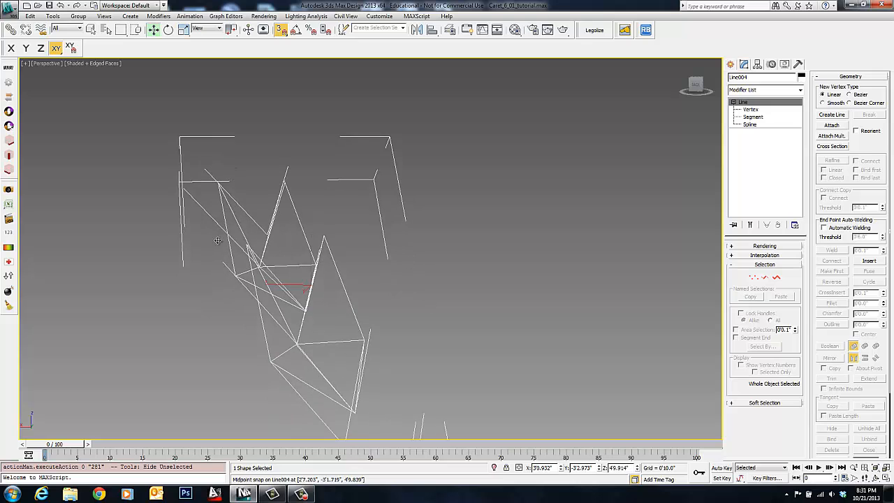
# Step: Try deleting the overshooting diagonal spline from the light face at the Line's Spline level
pyautogui.keyDown('alt'); pyautogui.moveTo(279, 282); pyautogui.dragTo(340, 302, button='middle'); pyautogui.keyUp('alt')
pyautogui.click(751, 125)
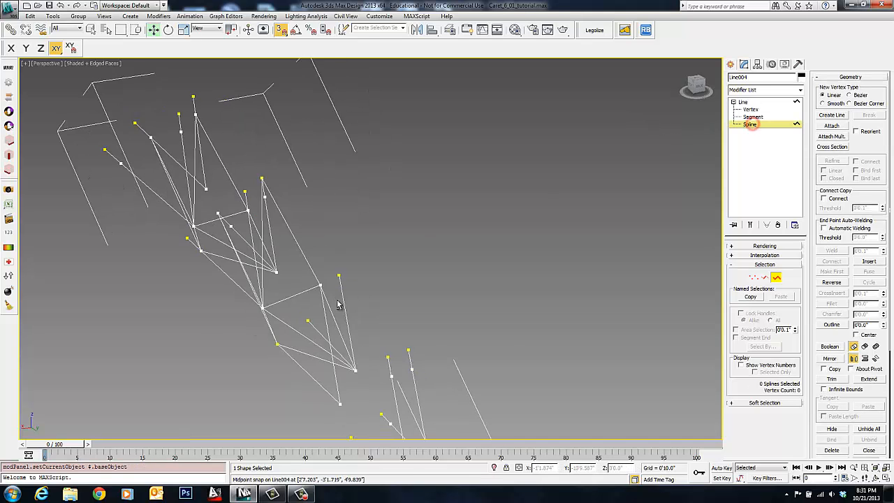
pyautogui.scroll(3, 279, 312)
pyautogui.moveTo(179, 327)
pyautogui.keyDown('alt'); pyautogui.mouseDown(button='middle')
pyautogui.moveTo(192, 317)
pyautogui.moveTo(144, 318)
pyautogui.moveTo(185, 332)
pyautogui.mouseUp(button='middle'); pyautogui.keyUp('alt')
pyautogui.click(170, 306)
pyautogui.scroll(-2, 144, 320)
pyautogui.press('Delete')
pyautogui.keyDown('alt'); pyautogui.moveTo(223, 276); pyautogui.dragTo(155, 257, button='middle'); pyautogui.keyUp('alt')
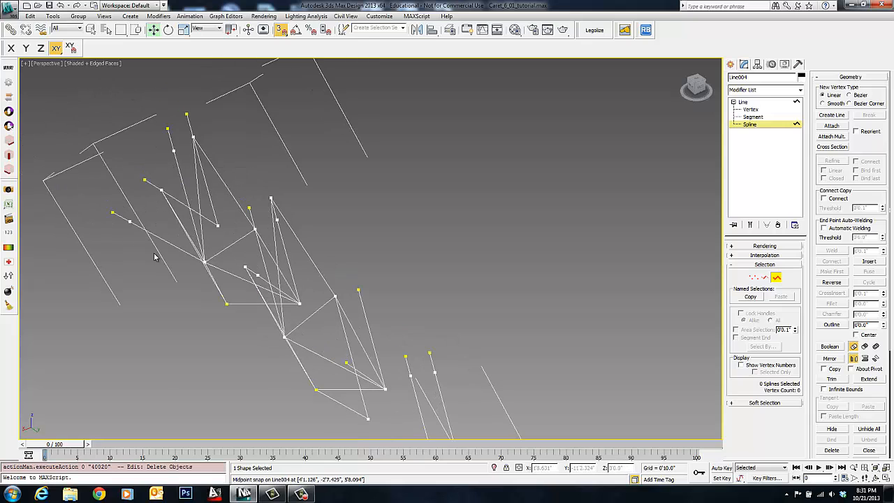
pyautogui.keyDown('alt'); pyautogui.moveTo(120, 221); pyautogui.dragTo(201, 260, button='middle'); pyautogui.keyUp('alt')
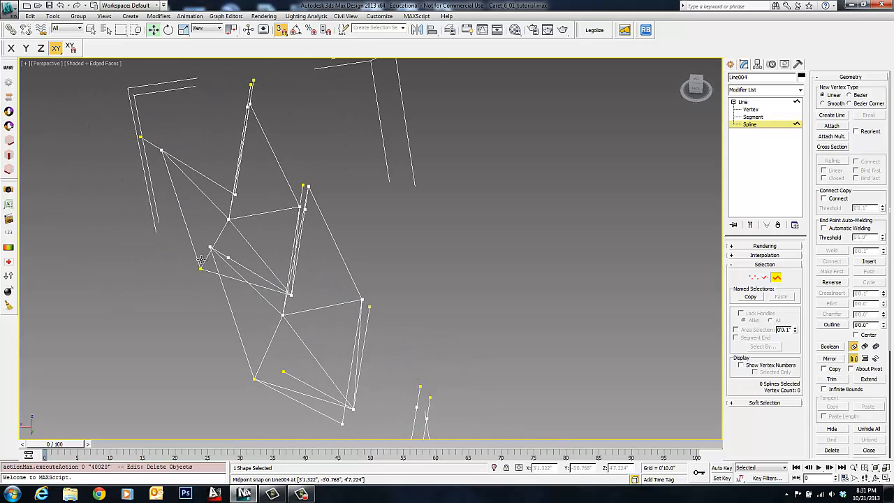
pyautogui.click(217, 189)
pyautogui.keyDown('alt'); pyautogui.moveTo(217, 189); pyautogui.dragTo(275, 249, button='middle'); pyautogui.keyUp('alt')
# Step: Undo the spline deletion and the hiding of the strip surface
pyautogui.hotkey('ctrl', 'z')
pyautogui.hotkey('ctrl', 'z')
pyautogui.hotkey('ctrl', 'z')
pyautogui.hotkey('ctrl', 'z')
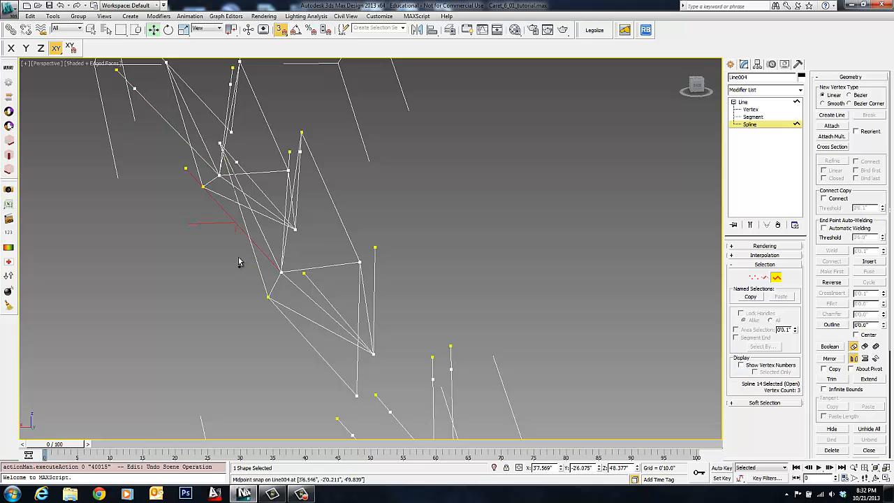
pyautogui.hotkey('ctrl', 'z')
pyautogui.keyDown('alt'); pyautogui.moveTo(229, 260); pyautogui.dragTo(210, 264, button='middle'); pyautogui.keyUp('alt')
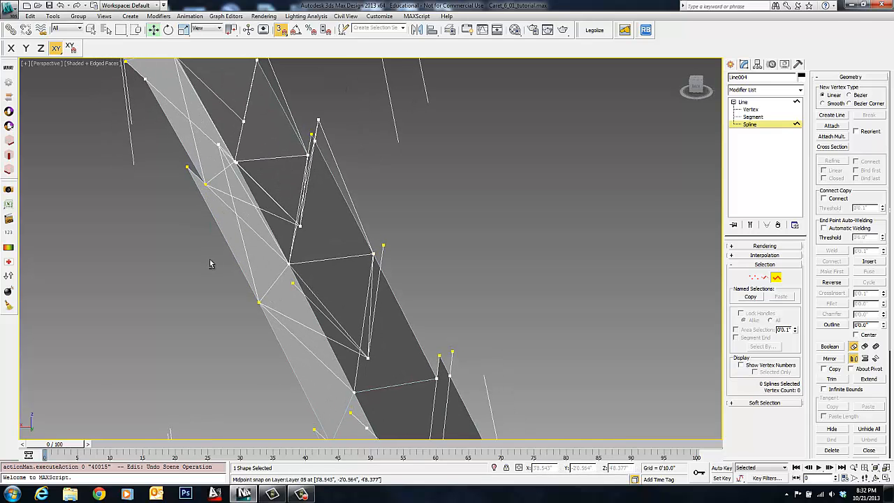
# Step: Hide the unselected strip surface again, staying at the Line's Spline level
pyautogui.rightClick(223, 231)
pyautogui.click(244, 196)
pyautogui.keyDown('alt'); pyautogui.moveTo(245, 199); pyautogui.dragTo(224, 244, button='middle'); pyautogui.keyUp('alt')
# Step: Draw snapped lines joining the light face's overshooting diagonal tips to each other, the outer edge and the adjacent panel joint
pyautogui.click(831, 115)
pyautogui.keyDown('alt'); pyautogui.moveTo(363, 259); pyautogui.dragTo(107, 205, button='middle'); pyautogui.keyUp('alt')
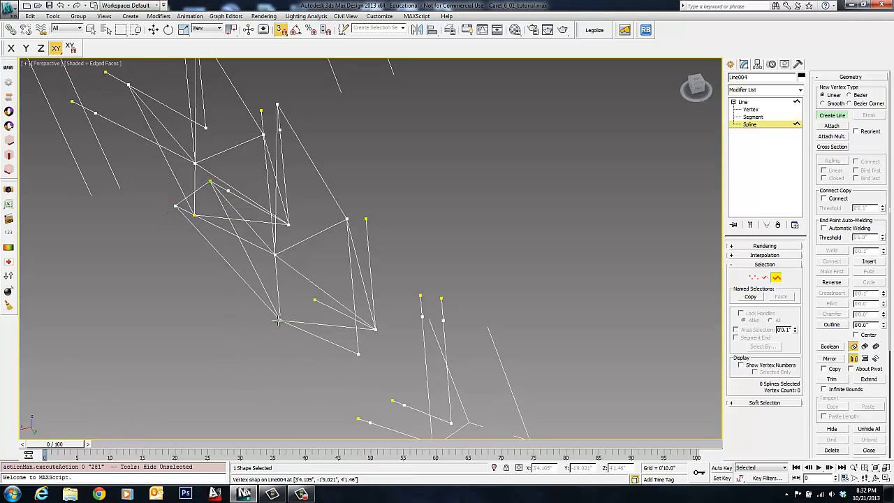
pyautogui.keyDown('alt'); pyautogui.moveTo(202, 271); pyautogui.dragTo(186, 209, button='middle'); pyautogui.keyUp('alt')
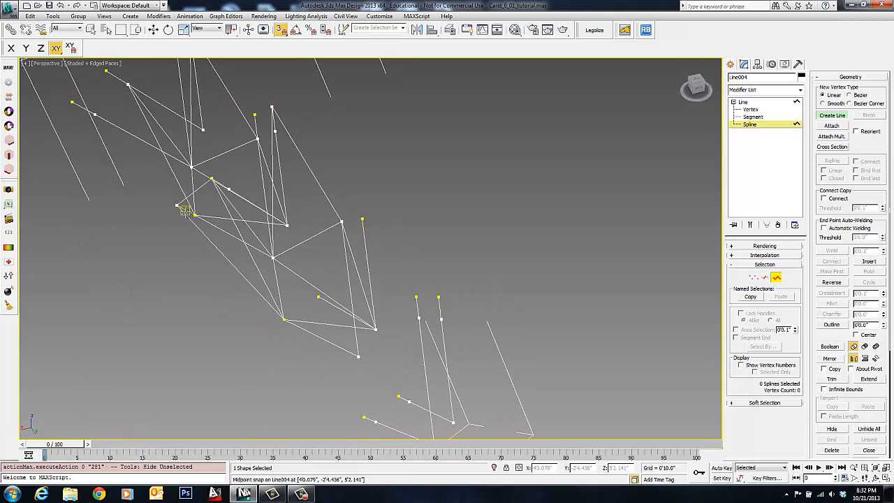
pyautogui.keyDown('alt'); pyautogui.moveTo(300, 332); pyautogui.dragTo(282, 308, button='middle'); pyautogui.keyUp('alt')
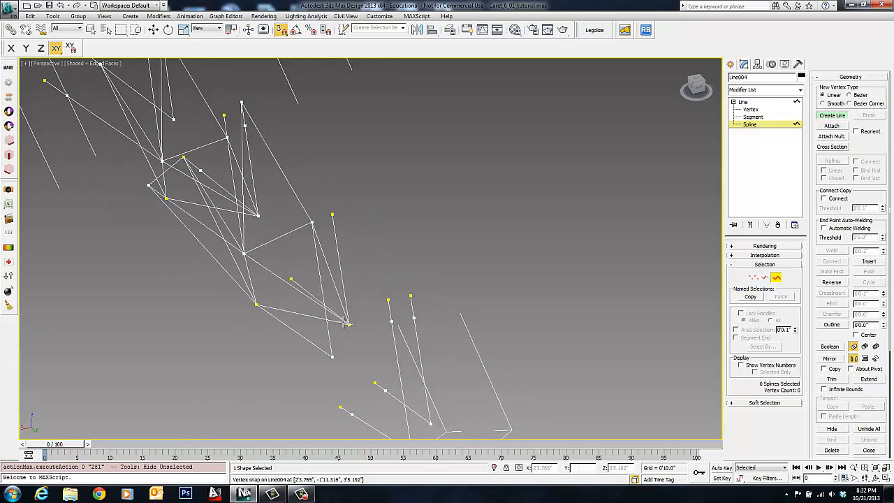
pyautogui.keyDown('alt'); pyautogui.moveTo(336, 359); pyautogui.dragTo(384, 231, button='middle'); pyautogui.keyUp('alt')
pyautogui.click(376, 123)
pyautogui.click(412, 140)
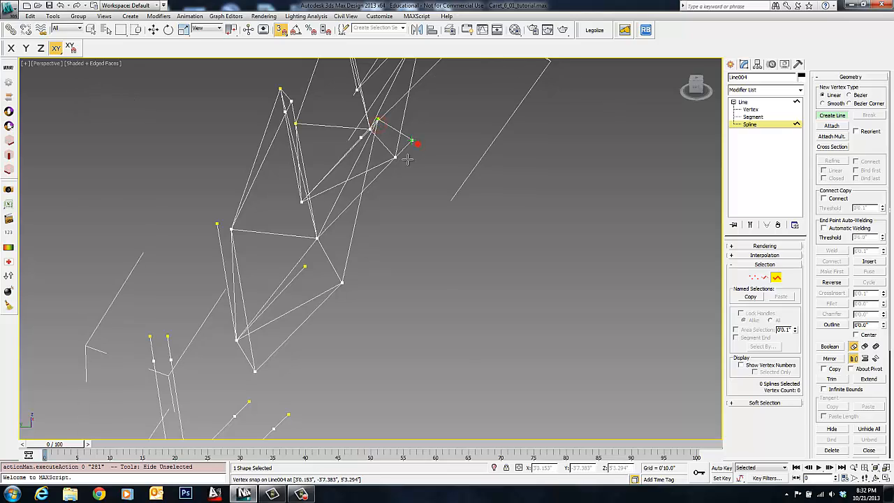
pyautogui.keyDown('alt'); pyautogui.moveTo(392, 280); pyautogui.dragTo(468, 166, button='middle'); pyautogui.keyUp('alt')
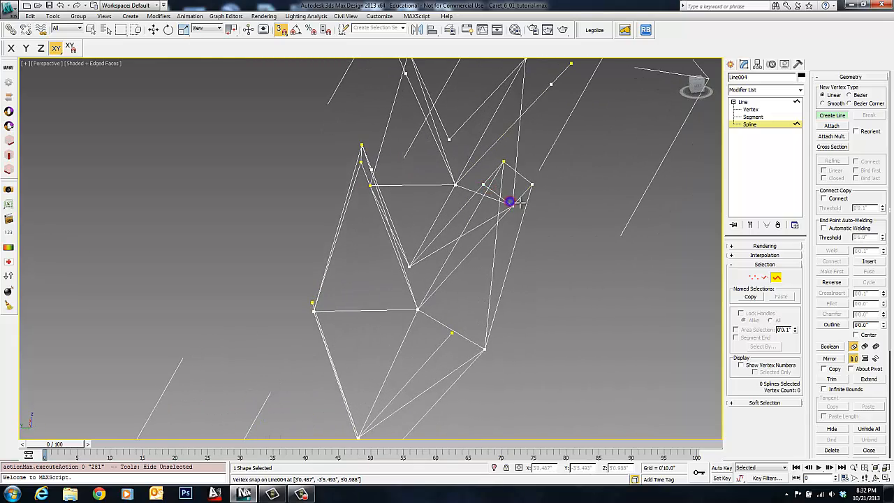
pyautogui.keyDown('alt'); pyautogui.moveTo(511, 202); pyautogui.dragTo(486, 227, button='middle'); pyautogui.keyUp('alt')
pyautogui.click(477, 238)
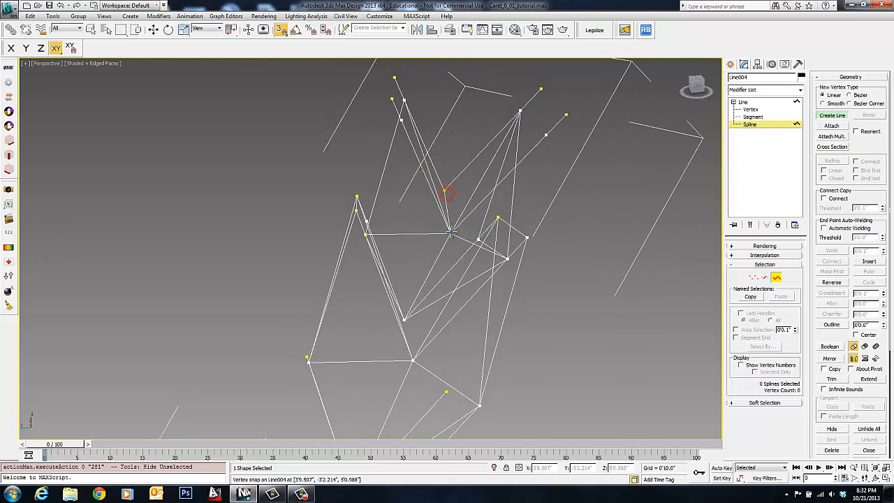
# Step: Draw snapped lines from the peak above the upper fold joint to that joint and to the inner vertex below
pyautogui.click(444, 191)
pyautogui.click(404, 320)
pyautogui.rightClick(404, 321)
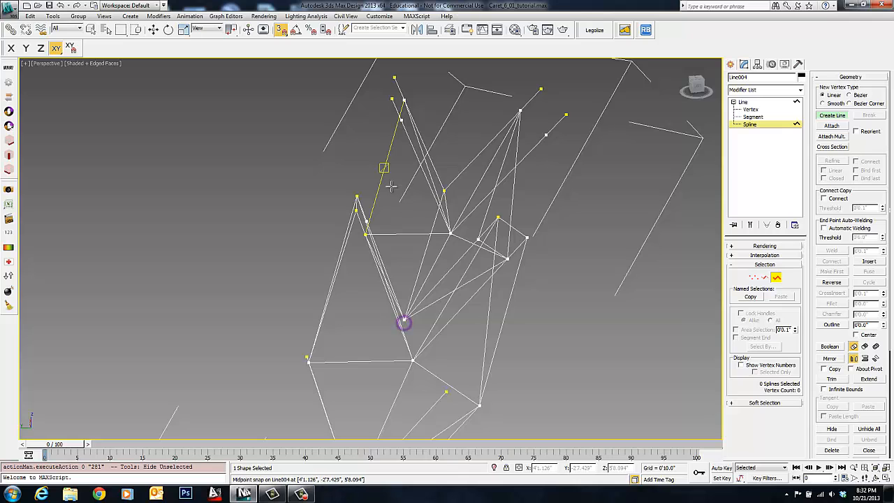
# Step: Draw snapped lines from the dark face's inner diagonal tip to the outer panel joint and to the upper apex
pyautogui.keyDown('alt'); pyautogui.moveTo(385, 227); pyautogui.dragTo(360, 231, button='middle'); pyautogui.keyUp('alt')
pyautogui.click(352, 231)
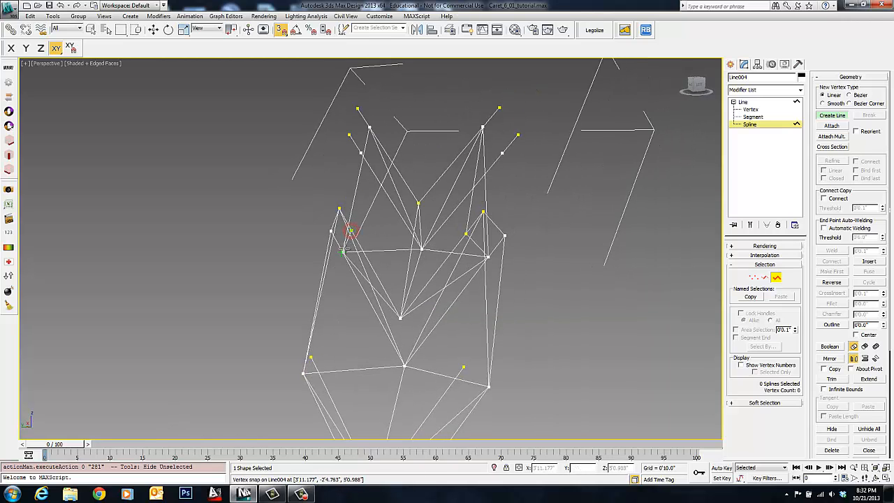
pyautogui.click(344, 250)
pyautogui.rightClick(344, 249)
pyautogui.click(373, 131)
pyautogui.click(357, 231)
pyautogui.rightClick(357, 231)
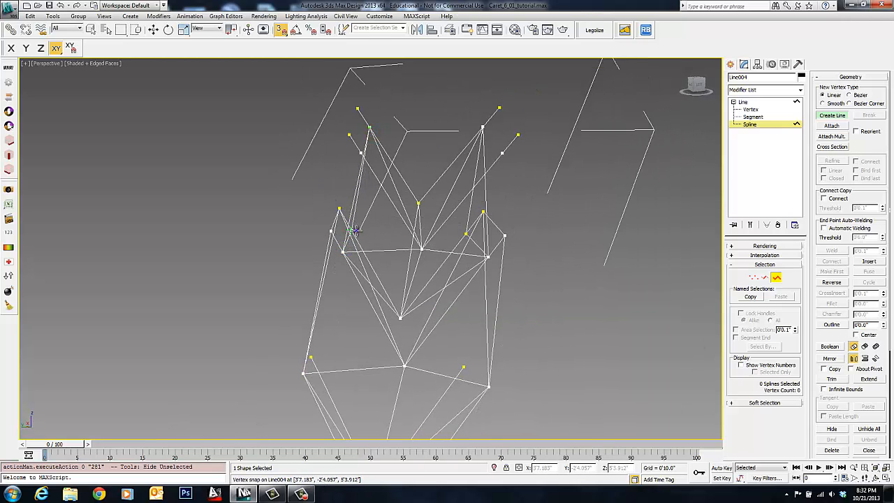
# Step: Link the lower fold joints to their neighbouring inner vertices with short snapped lines and finish line creation
pyautogui.moveTo(432, 247)
pyautogui.keyDown('alt'); pyautogui.mouseDown(button='middle')
pyautogui.moveTo(458, 250)
pyautogui.moveTo(487, 270)
pyautogui.moveTo(255, 239)
pyautogui.mouseUp(button='middle'); pyautogui.keyUp('alt')
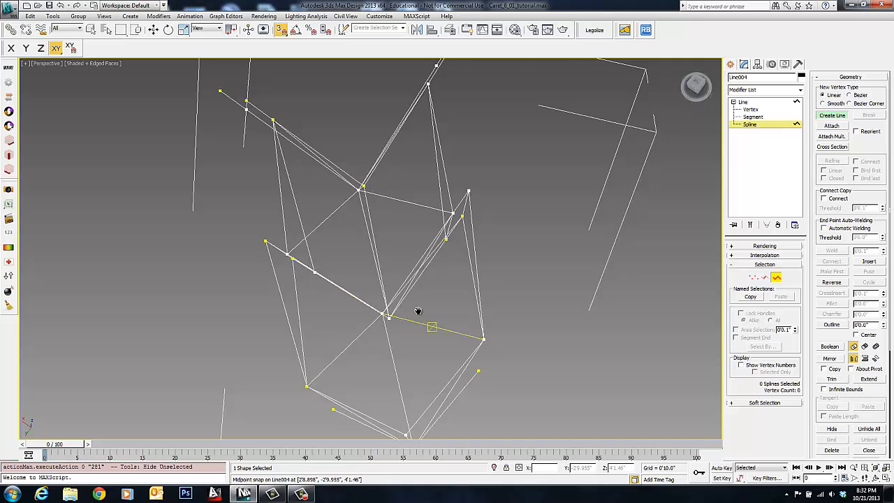
pyautogui.keyDown('alt'); pyautogui.moveTo(418, 310); pyautogui.dragTo(377, 283, button='middle'); pyautogui.keyUp('alt')
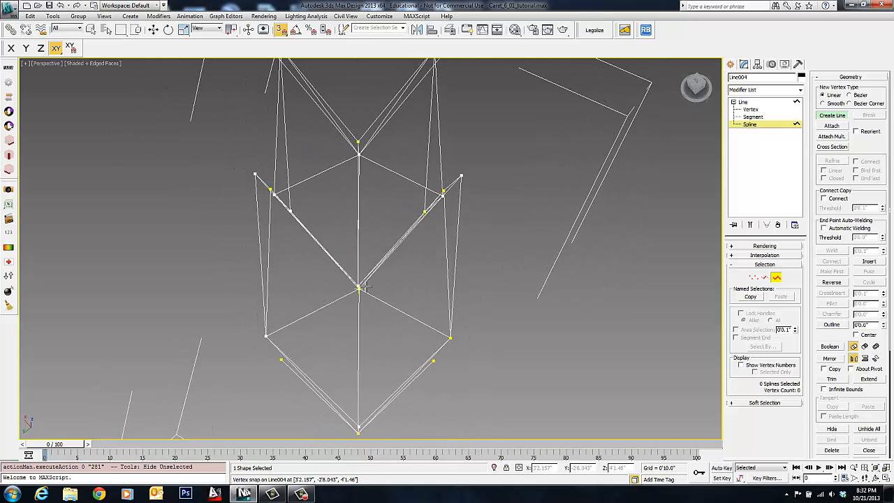
pyautogui.keyDown('alt'); pyautogui.moveTo(406, 264); pyautogui.dragTo(379, 269, button='middle'); pyautogui.keyUp('alt')
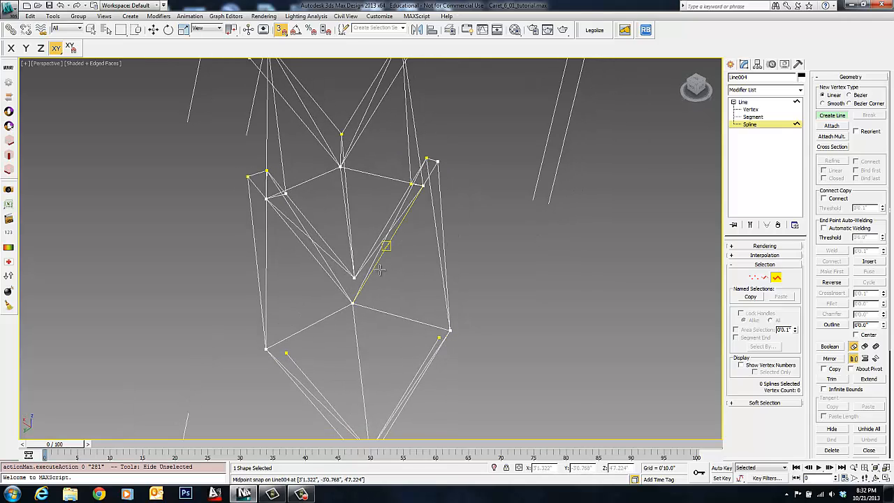
pyautogui.moveTo(356, 304)
pyautogui.keyDown('alt'); pyautogui.mouseDown(button='middle')
pyautogui.moveTo(399, 315)
pyautogui.moveTo(435, 275)
pyautogui.moveTo(425, 290)
pyautogui.mouseUp(button='middle'); pyautogui.keyUp('alt')
pyautogui.moveTo(254, 257); pyautogui.dragTo(250, 281, button='middle')
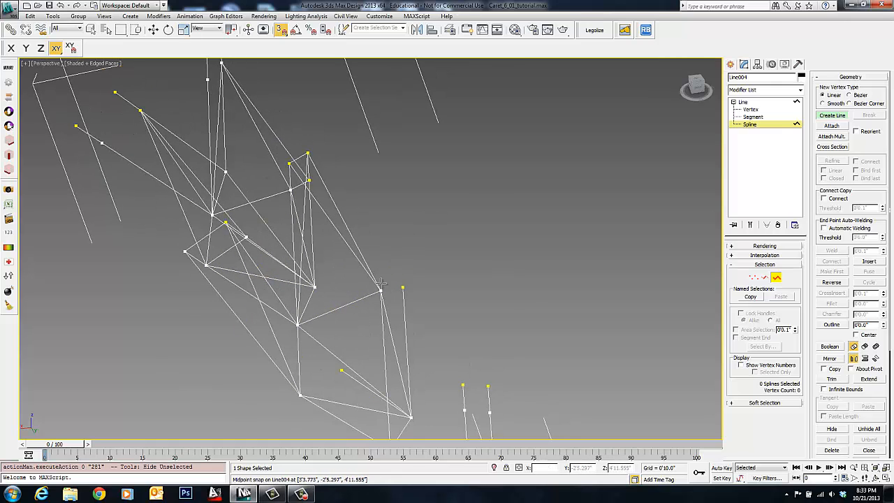
pyautogui.moveTo(369, 356); pyautogui.dragTo(366, 339, button='middle')
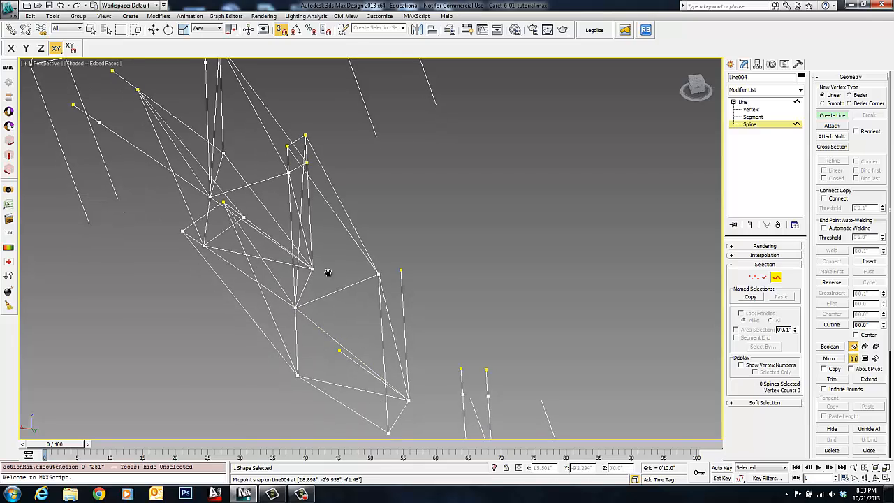
pyautogui.moveTo(328, 273)
pyautogui.mouseDown(button='middle')
pyautogui.moveTo(325, 286)
pyautogui.moveTo(314, 265)
pyautogui.moveTo(324, 230)
pyautogui.moveTo(301, 241)
pyautogui.moveTo(262, 291)
pyautogui.moveTo(247, 254)
pyautogui.moveTo(376, 240)
pyautogui.mouseUp(button='middle')
pyautogui.moveTo(181, 171); pyautogui.dragTo(217, 206, button='middle')
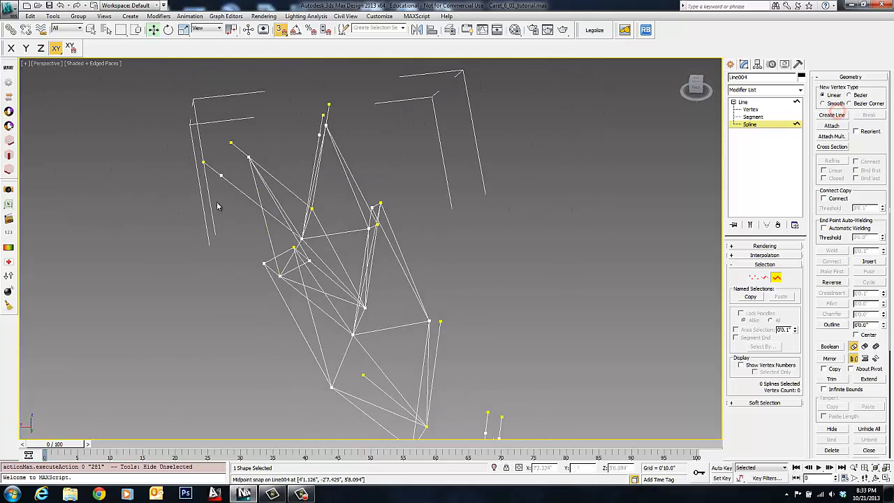
# Step: Delete the leftover diagonal splines that overshoot the framework's upper end on both faces
pyautogui.moveTo(196, 150); pyautogui.dragTo(197, 152)
pyautogui.moveTo(197, 152)
pyautogui.keyDown('alt'); pyautogui.mouseDown(button='middle')
pyautogui.moveTo(208, 189)
pyautogui.moveTo(194, 168)
pyautogui.mouseUp(button='middle'); pyautogui.keyUp('alt')
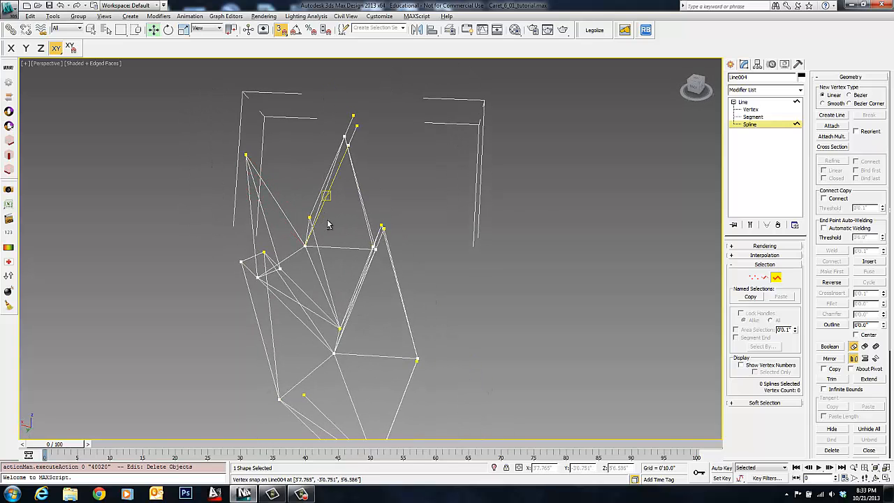
pyautogui.keyDown('alt'); pyautogui.moveTo(328, 224); pyautogui.dragTo(455, 151, button='middle'); pyautogui.keyUp('alt')
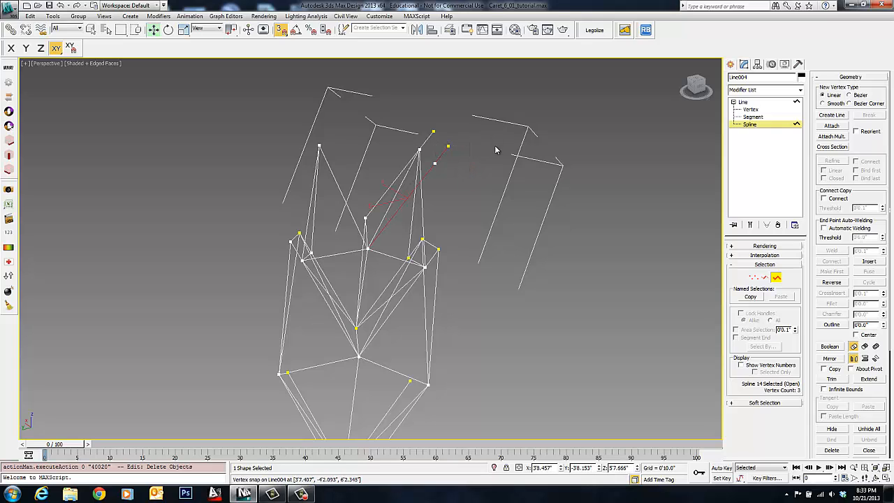
pyautogui.press('Delete')
pyautogui.click(451, 138)
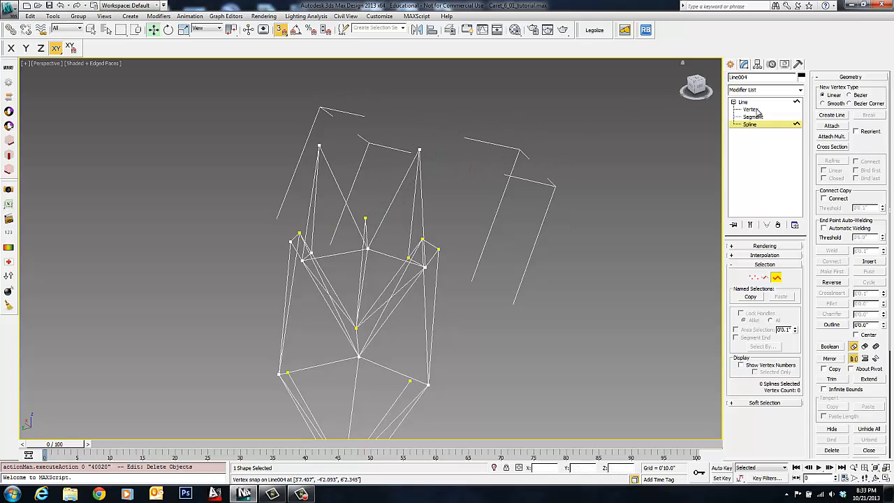
# Step: Draw a snapped line joining the two upper apexes through the inner peak above the fold
pyautogui.click(835, 120)
pyautogui.moveTo(445, 235); pyautogui.dragTo(381, 234, button='middle')
pyautogui.scroll(1, 346, 164)
pyautogui.moveTo(346, 164); pyautogui.dragTo(336, 151, button='middle')
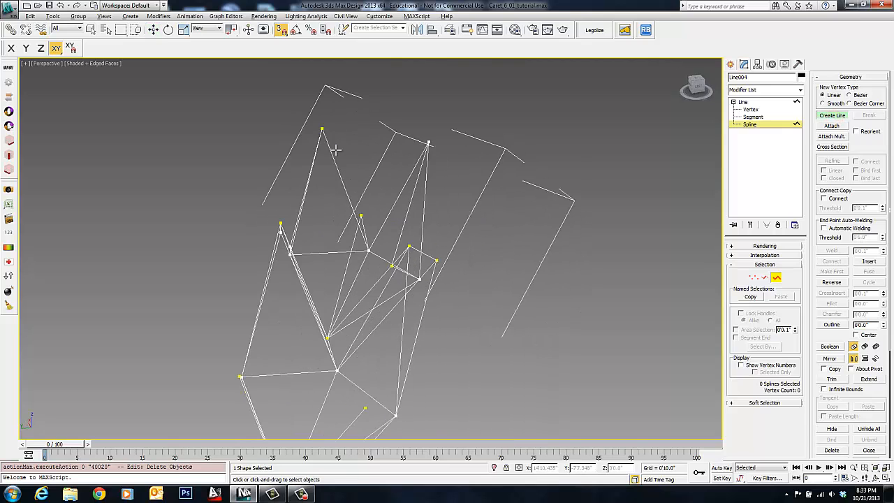
pyautogui.click(351, 204)
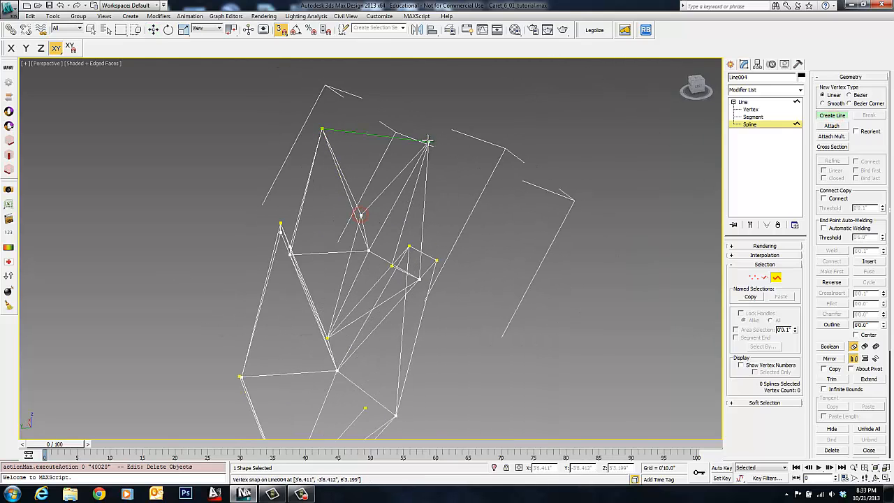
pyautogui.rightClick(428, 142)
# Step: Finish line creation and delete the group of detached diagonal splines below the framework's lower end
pyautogui.keyDown('alt'); pyautogui.moveTo(428, 150); pyautogui.dragTo(454, 296, button='middle'); pyautogui.keyUp('alt')
pyautogui.moveTo(454, 297); pyautogui.dragTo(462, 313, button='middle')
pyautogui.click(842, 117)
pyautogui.moveTo(553, 292)
pyautogui.keyDown('alt'); pyautogui.mouseDown(button='middle')
pyautogui.moveTo(613, 287)
pyautogui.moveTo(541, 249)
pyautogui.moveTo(524, 271)
pyautogui.moveTo(521, 303)
pyautogui.moveTo(521, 277)
pyautogui.moveTo(504, 353)
pyautogui.moveTo(578, 333)
pyautogui.moveTo(535, 205)
pyautogui.mouseUp(button='middle'); pyautogui.keyUp('alt')
pyautogui.press('Delete')
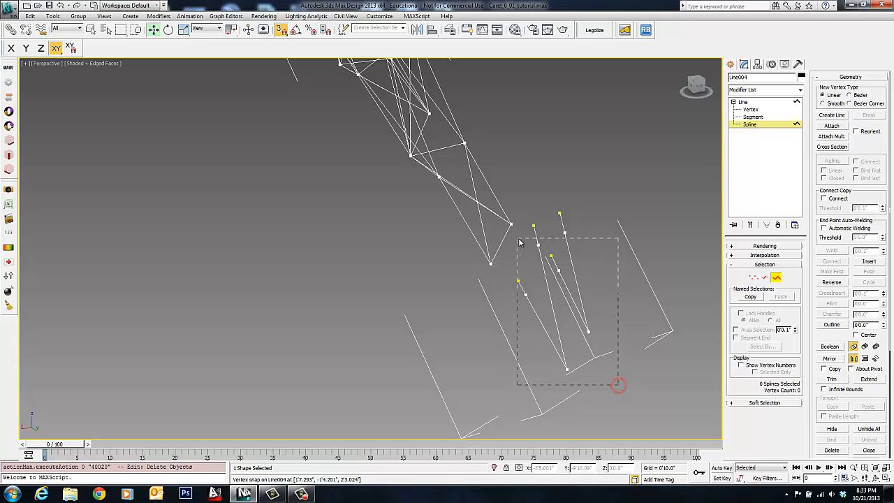
pyautogui.moveTo(564, 259)
pyautogui.keyDown('alt'); pyautogui.mouseDown(button='middle')
pyautogui.moveTo(465, 277)
pyautogui.moveTo(437, 261)
pyautogui.moveTo(430, 217)
pyautogui.moveTo(451, 213)
pyautogui.moveTo(463, 223)
pyautogui.moveTo(455, 241)
pyautogui.moveTo(427, 240)
pyautogui.moveTo(424, 225)
pyautogui.moveTo(467, 219)
pyautogui.moveTo(489, 227)
pyautogui.moveTo(487, 238)
pyautogui.moveTo(463, 221)
pyautogui.moveTo(490, 245)
pyautogui.moveTo(482, 270)
pyautogui.moveTo(493, 248)
pyautogui.mouseUp(button='middle'); pyautogui.keyUp('alt')
# Step: Return to the whole Line object and apply the Surface modifier to the spline framework
pyautogui.click(741, 103)
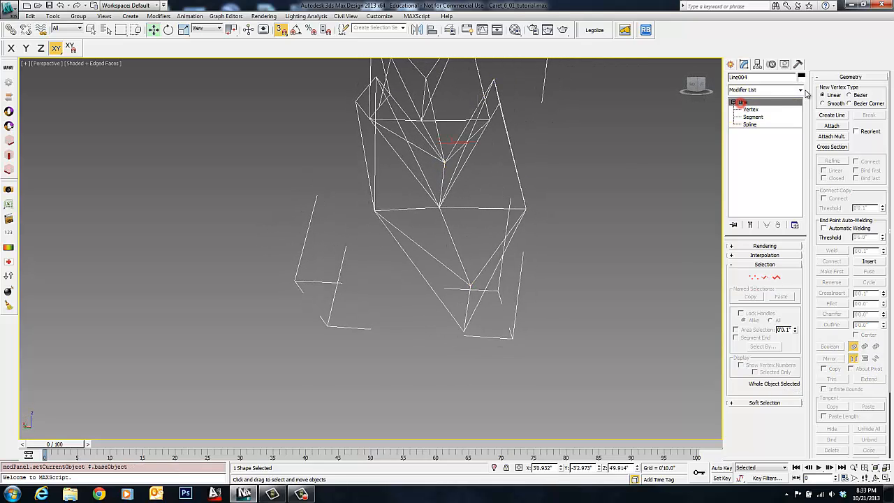
pyautogui.click(799, 90)
pyautogui.scroll(-10, 793, 269)
pyautogui.scroll(-3, 794, 274)
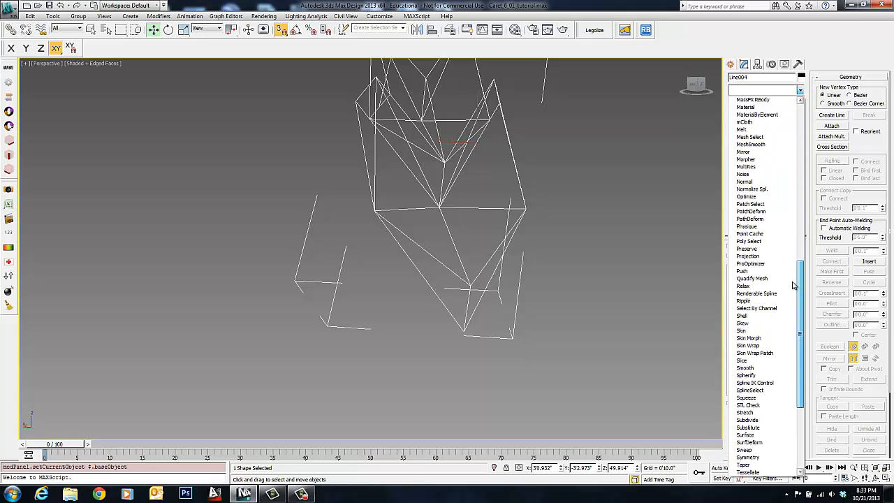
pyautogui.click(740, 413)
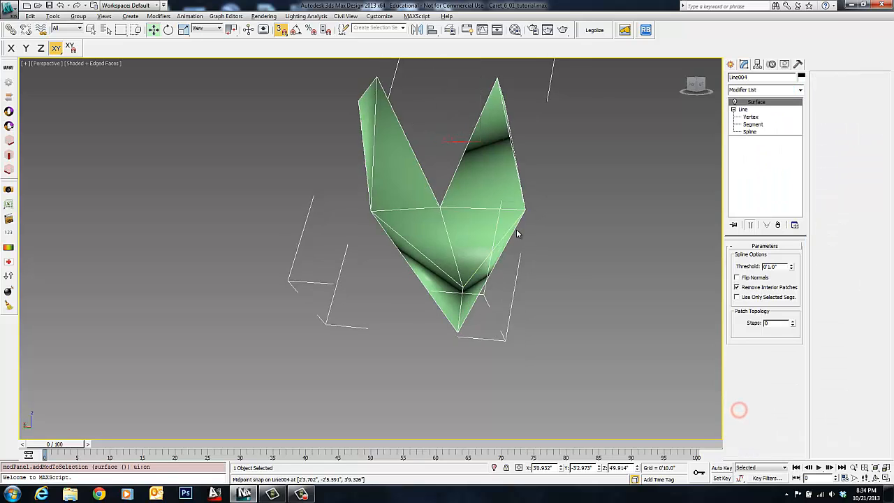
pyautogui.keyDown('alt'); pyautogui.moveTo(517, 231); pyautogui.dragTo(474, 201, button='middle'); pyautogui.keyUp('alt')
pyautogui.keyDown('alt'); pyautogui.moveTo(485, 148); pyautogui.dragTo(429, 203, button='middle'); pyautogui.keyUp('alt')
# Step: Unhide the hidden strip surface and turn off the Surface modifier on the framework
pyautogui.rightClick(512, 168)
pyautogui.click(528, 123)
pyautogui.click(734, 102)
pyautogui.keyDown('alt'); pyautogui.moveTo(377, 90); pyautogui.dragTo(411, 199, button='middle'); pyautogui.keyUp('alt')
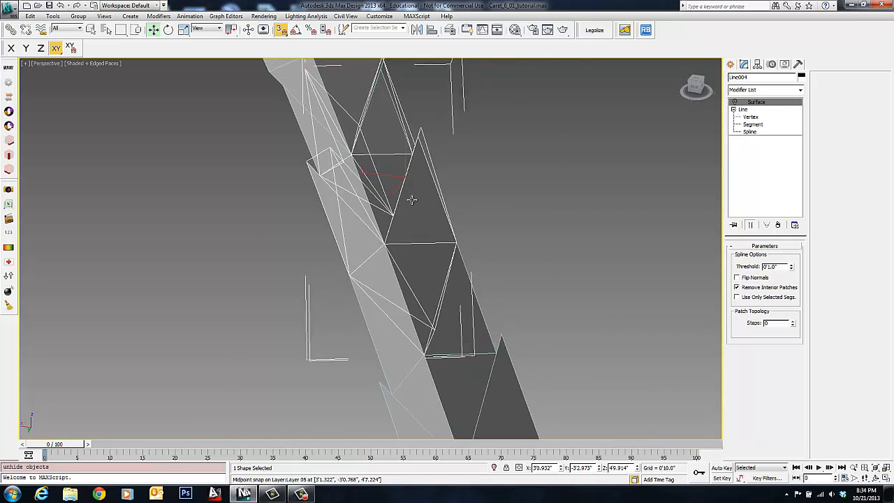